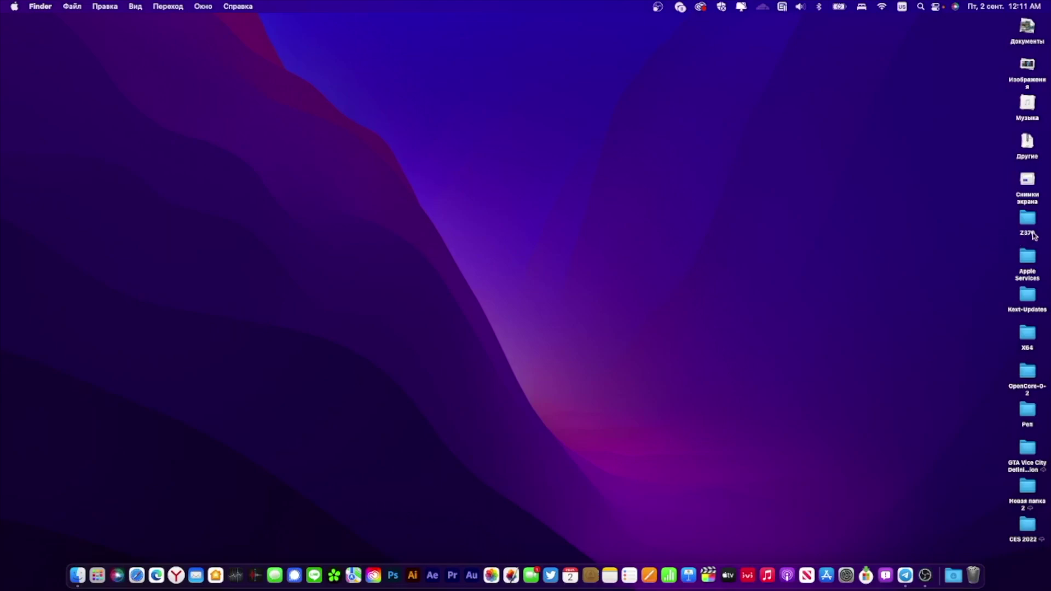
Open the OC folder inside the EFI folder of the Z370 desktop folder
double_click(1033, 235)
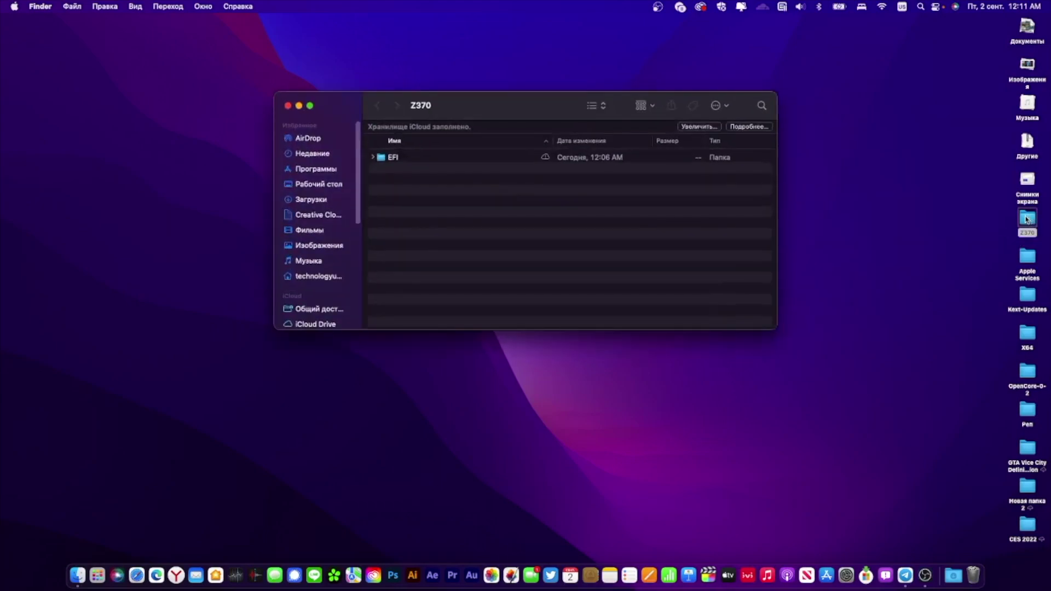
left_click(435, 157)
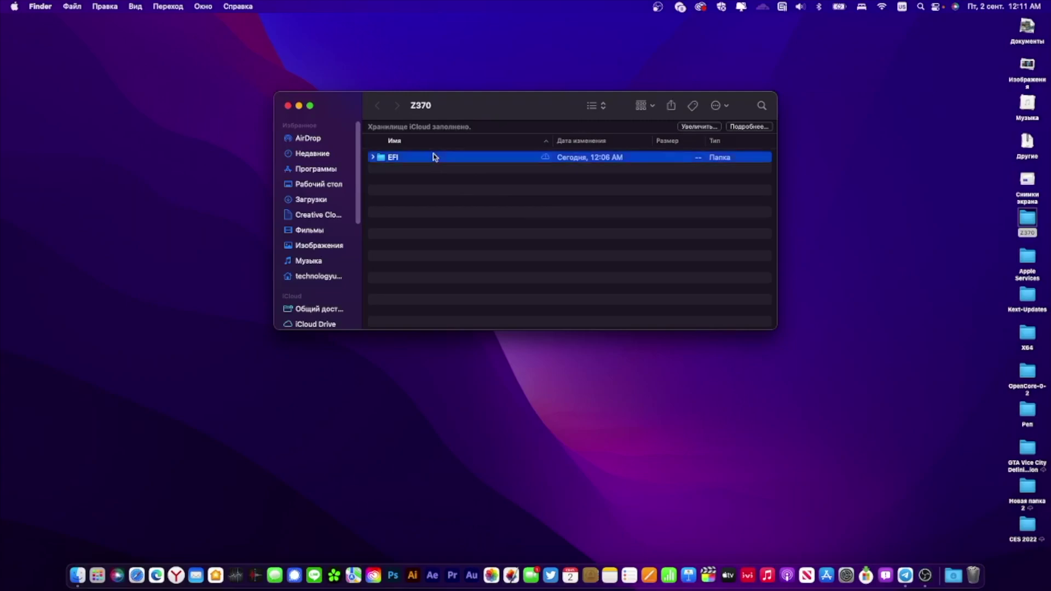
double_click(435, 157)
double_click(405, 169)
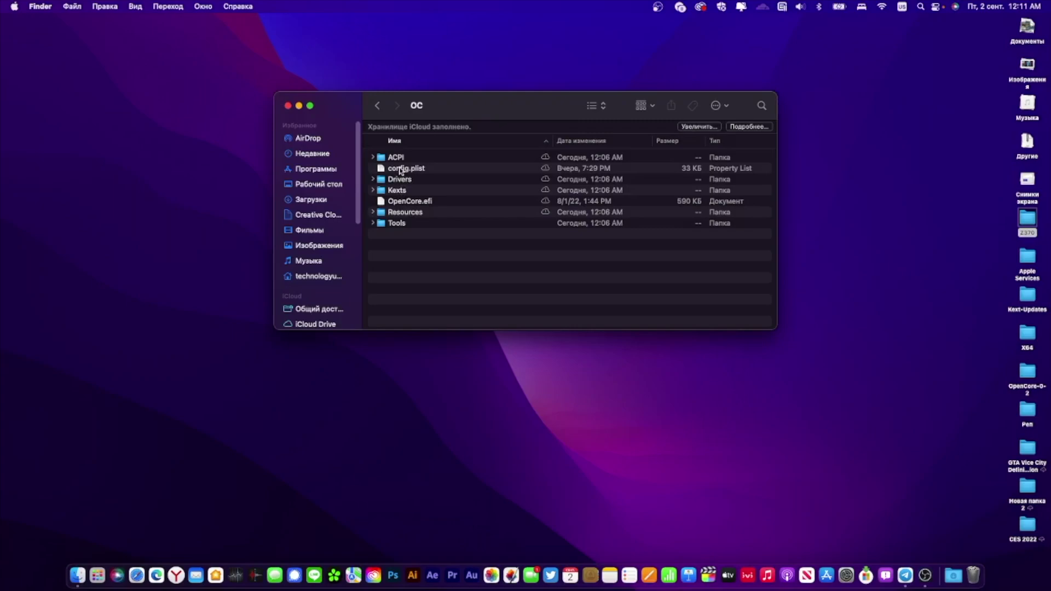
Examine the SSDT files in the ACPI folder, and collapse the folder again
left_click(374, 159)
left_click(375, 158)
left_click(373, 157)
left_click(441, 169)
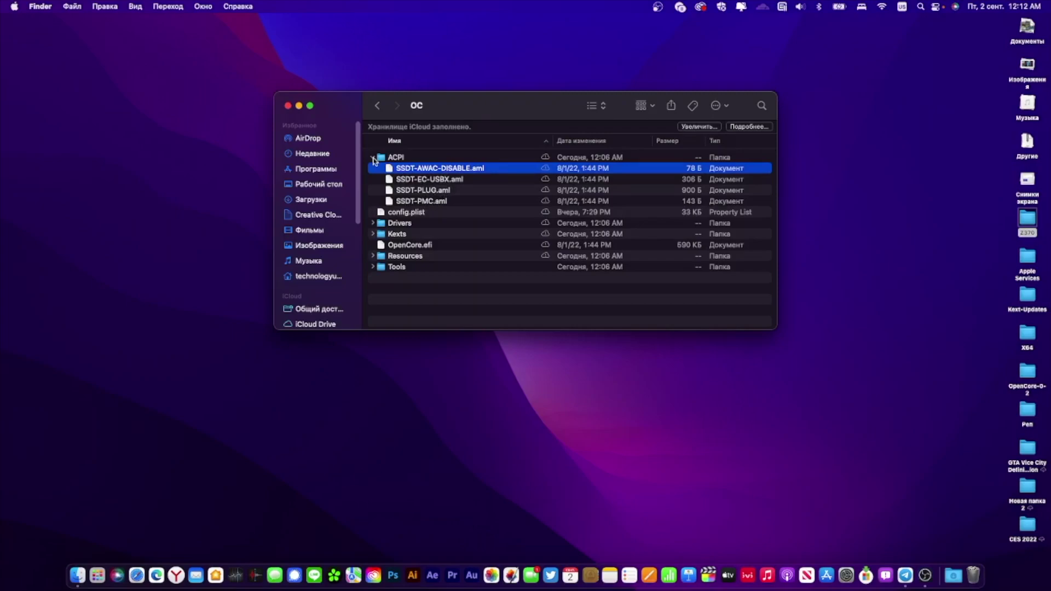
left_click(373, 158)
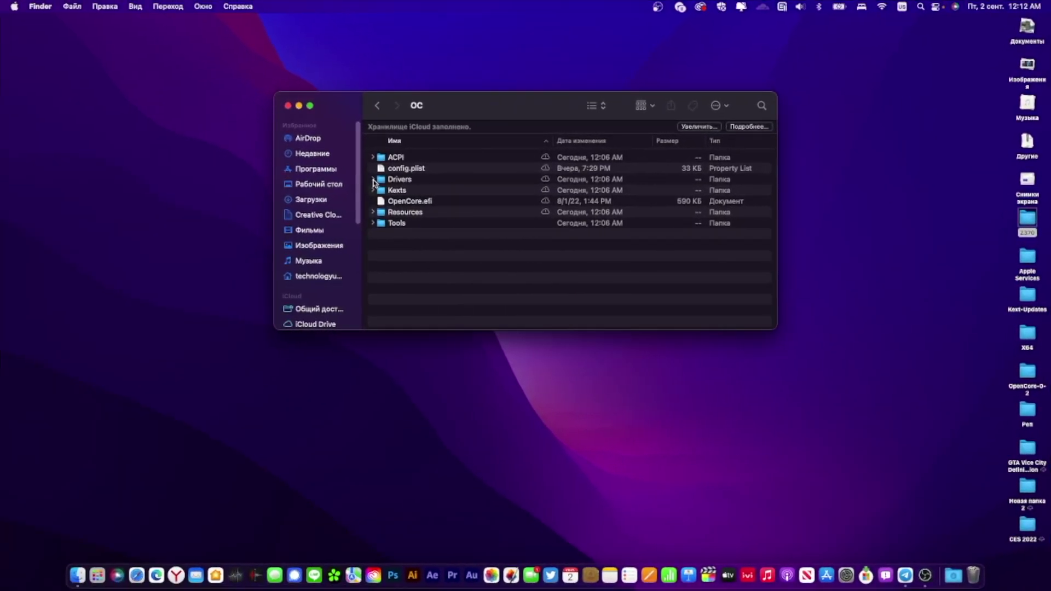
Go through each .efi driver in the Drivers folder, from AudioDxe.efi to ToggleSipEntry.efi, and collapse the folder again
left_click(373, 179)
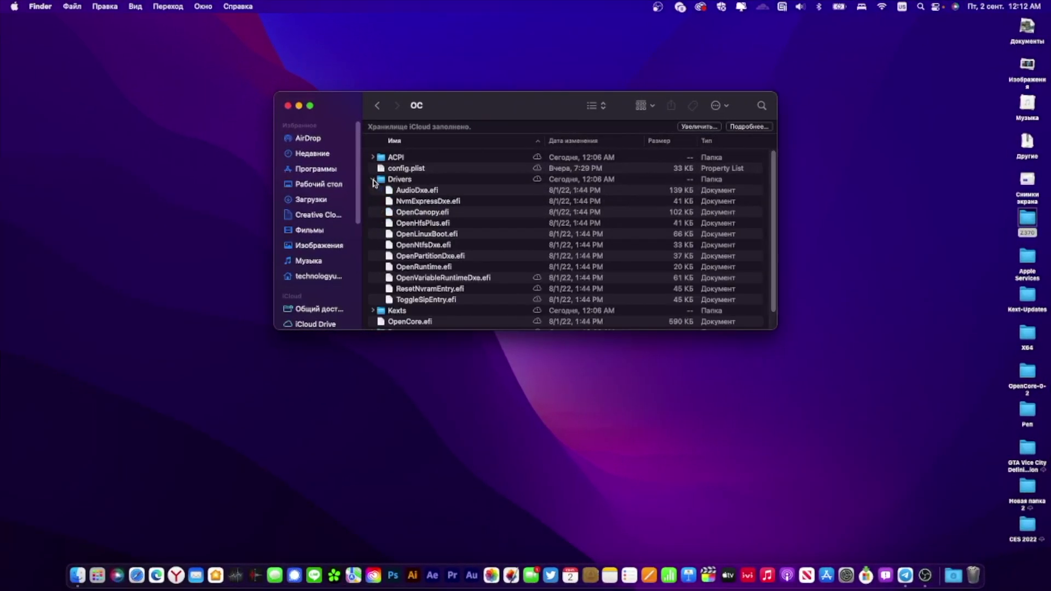
left_click(412, 192)
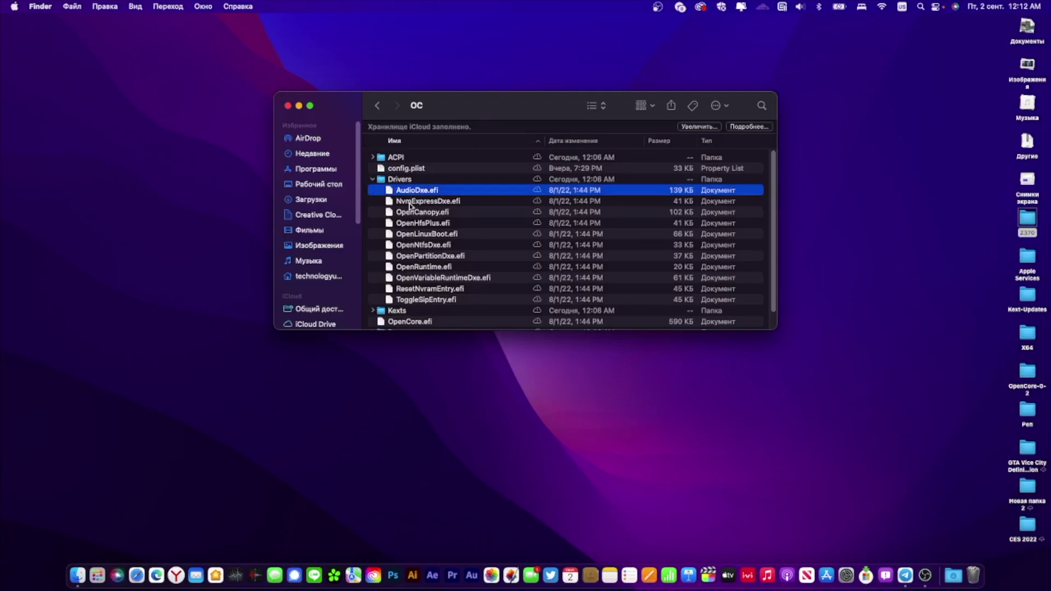
left_click(411, 203)
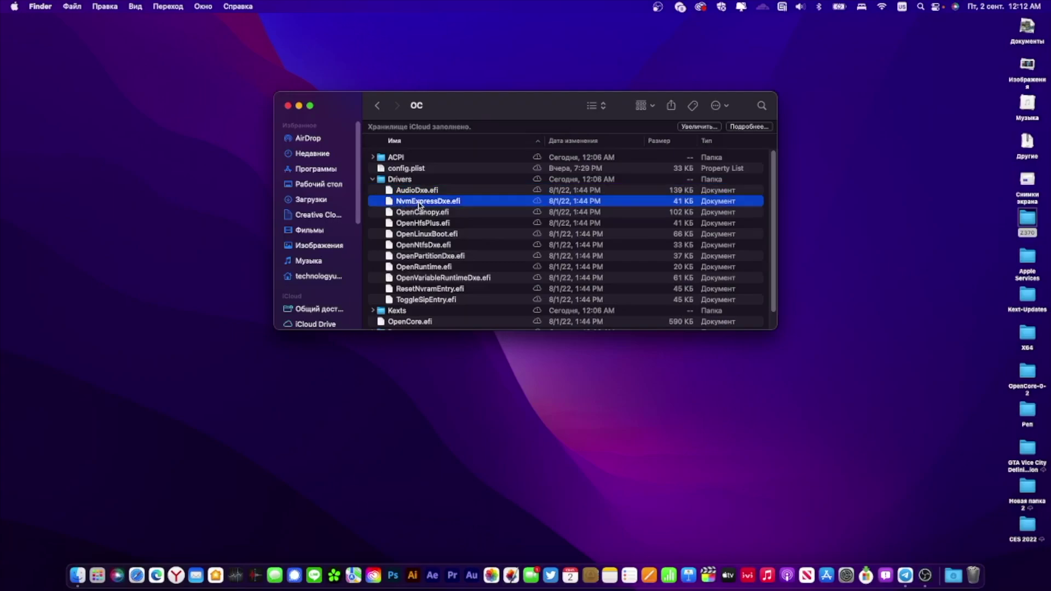
left_click(443, 213)
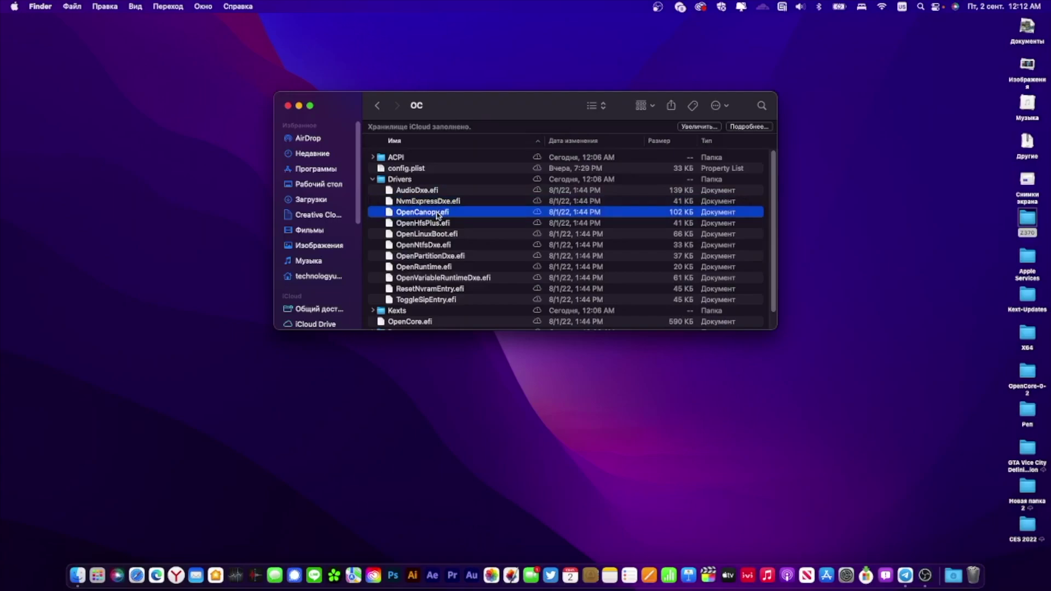
left_click(436, 224)
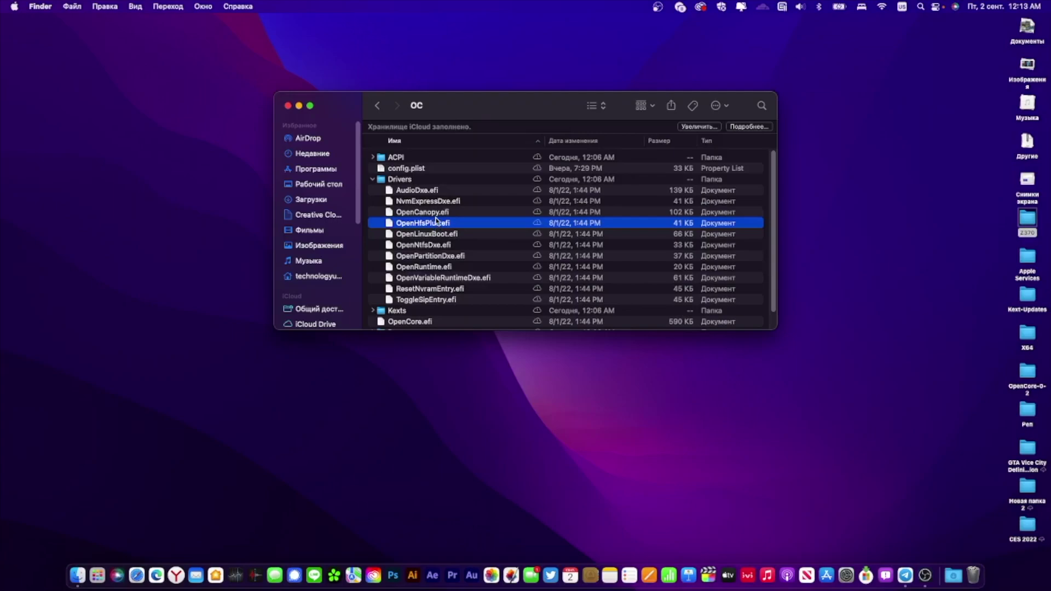
left_click(433, 237)
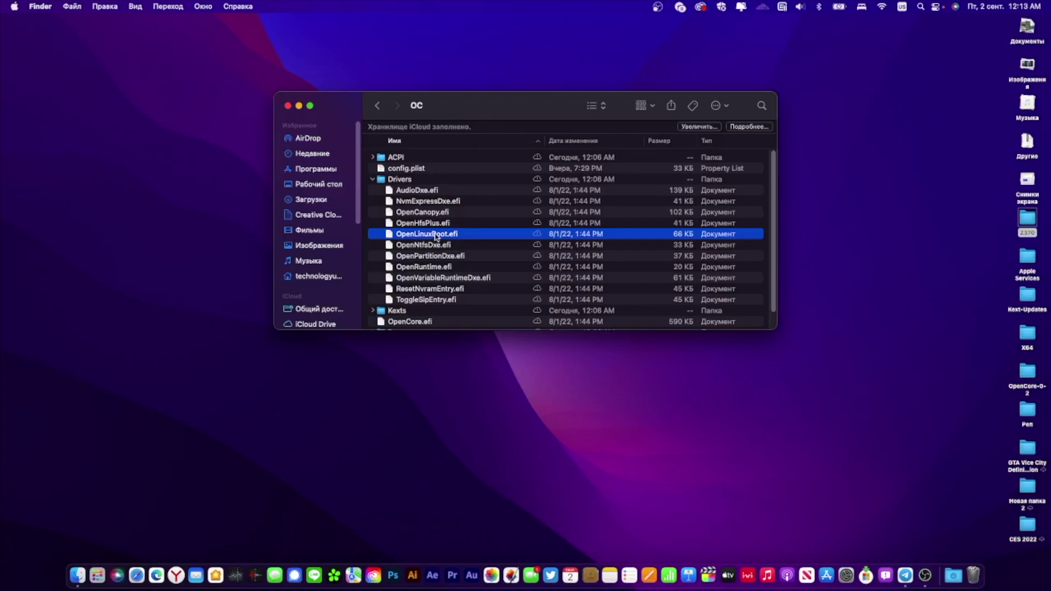
left_click(436, 247)
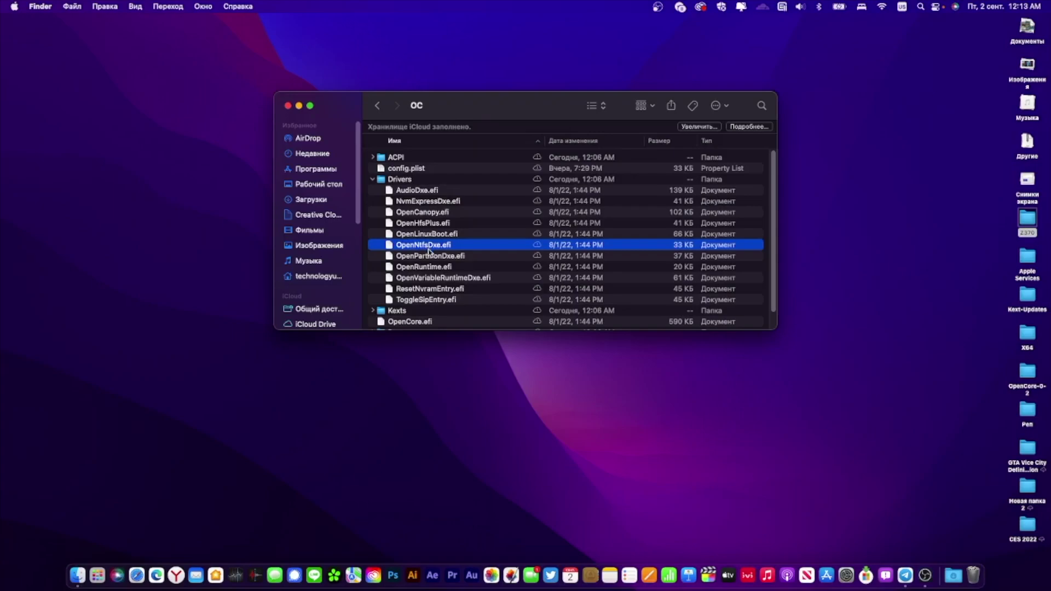
left_click(432, 257)
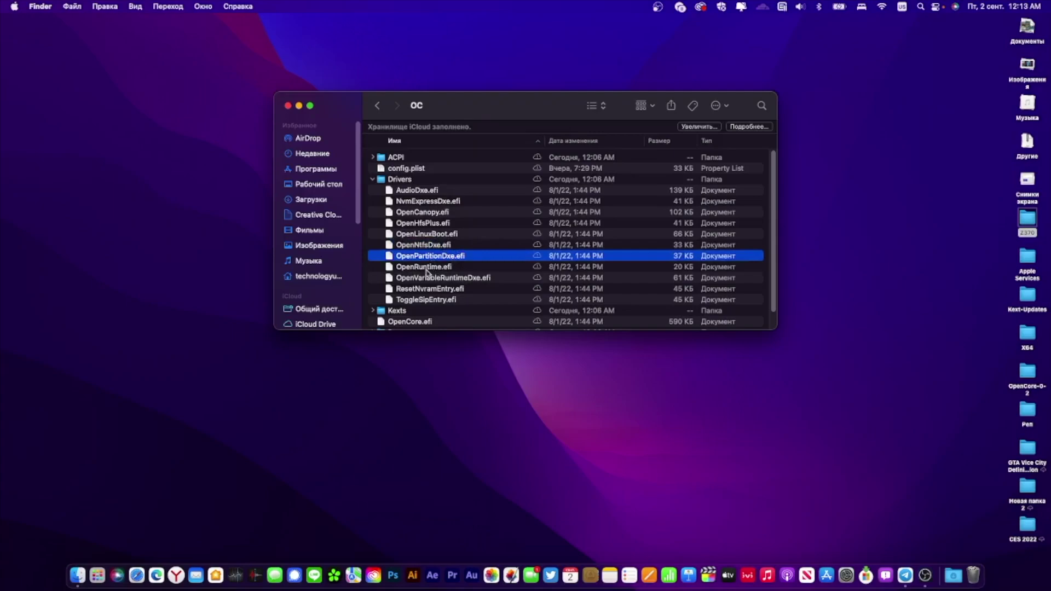
left_click(427, 270)
left_click(419, 280)
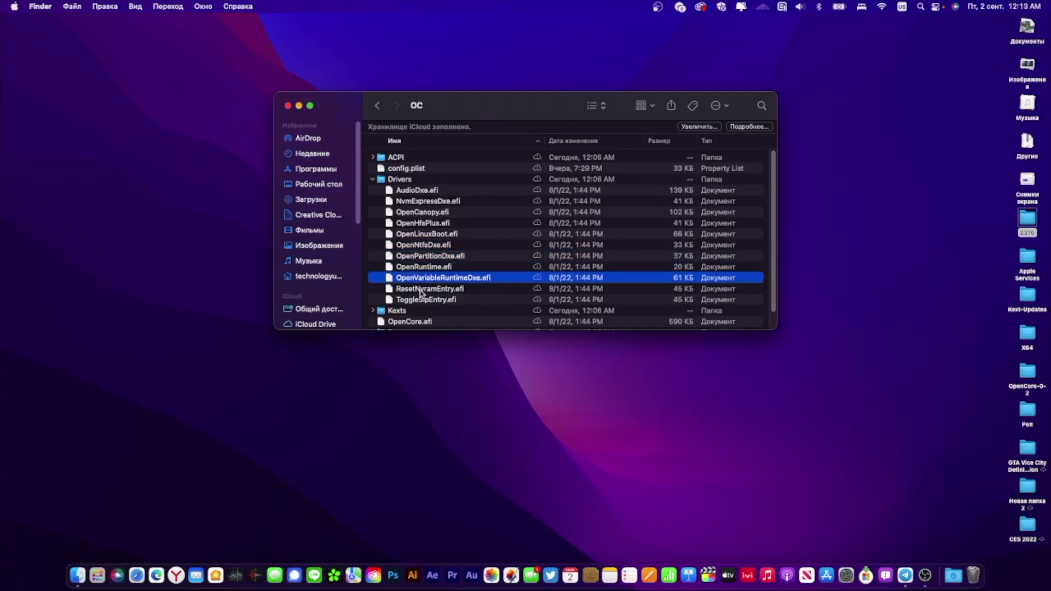
left_click(421, 291)
left_click(430, 302)
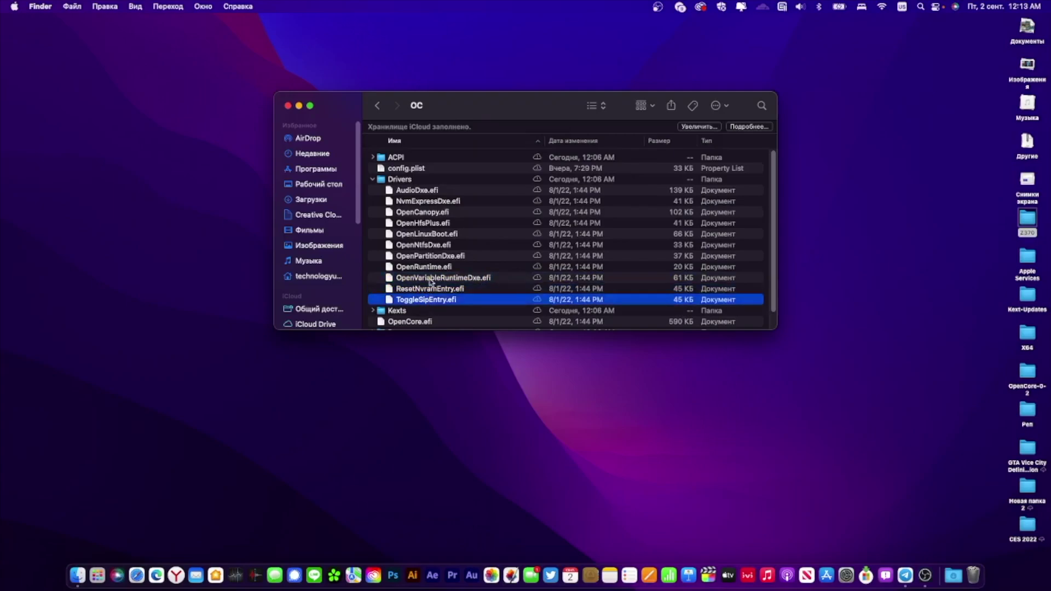
left_click(372, 179)
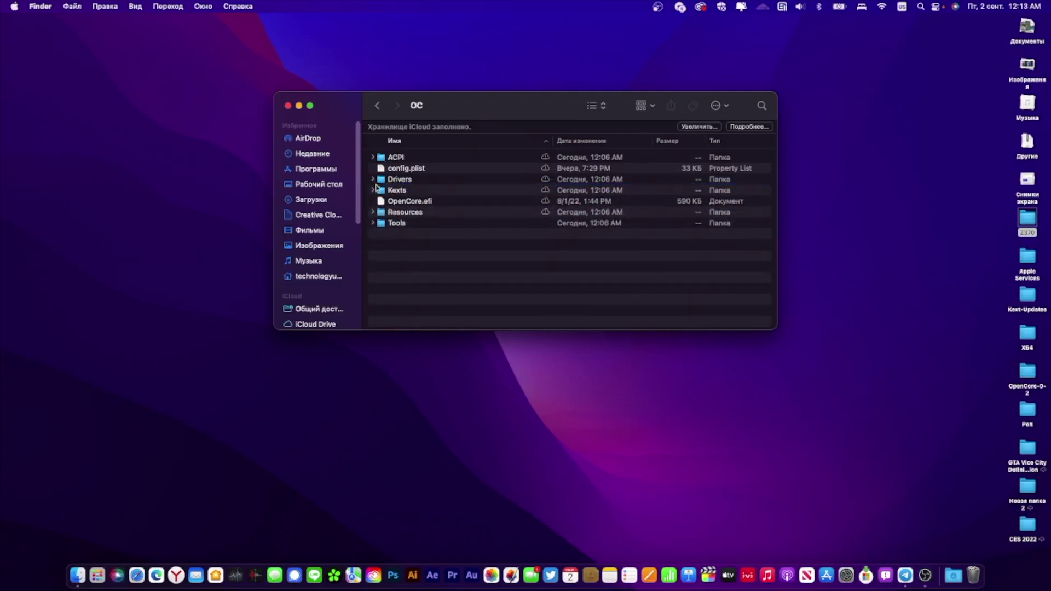
Review each kernel extension in the Kexts folder, from AppleALC.kext to WhateverGreen.kext
left_click(374, 190)
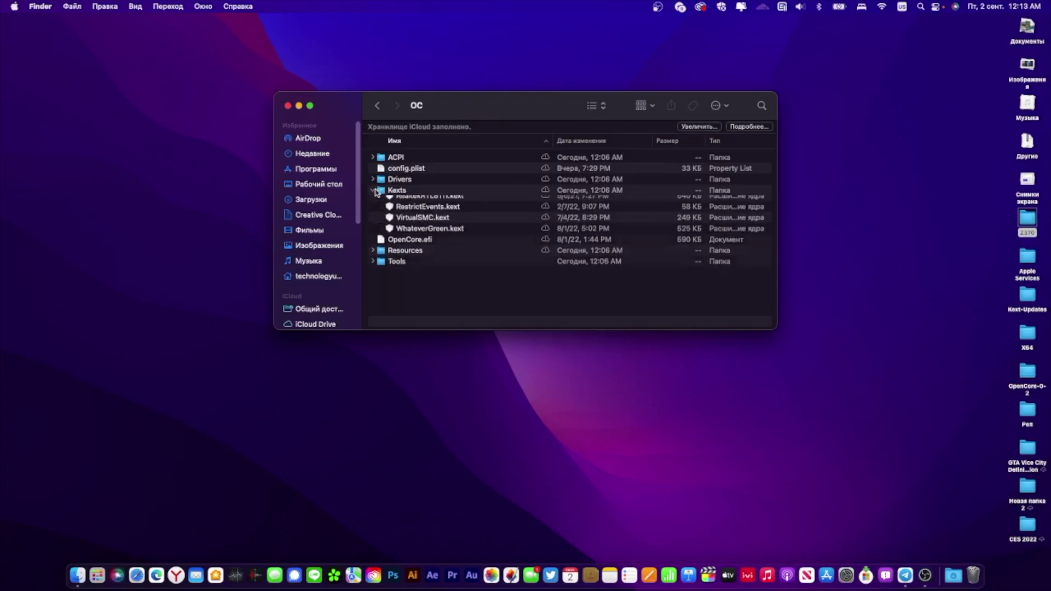
left_click(429, 205)
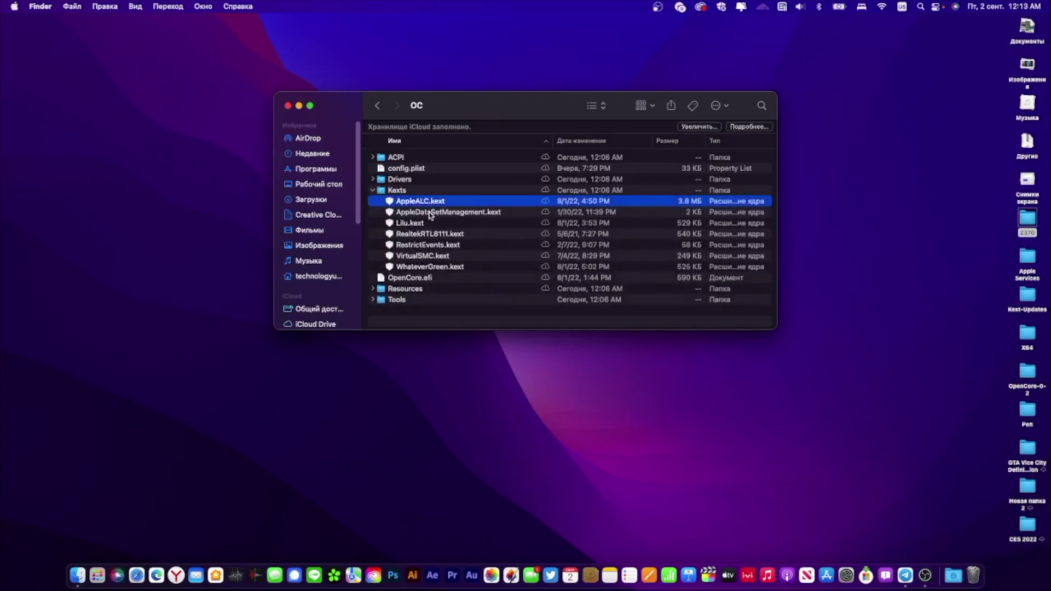
left_click(431, 214)
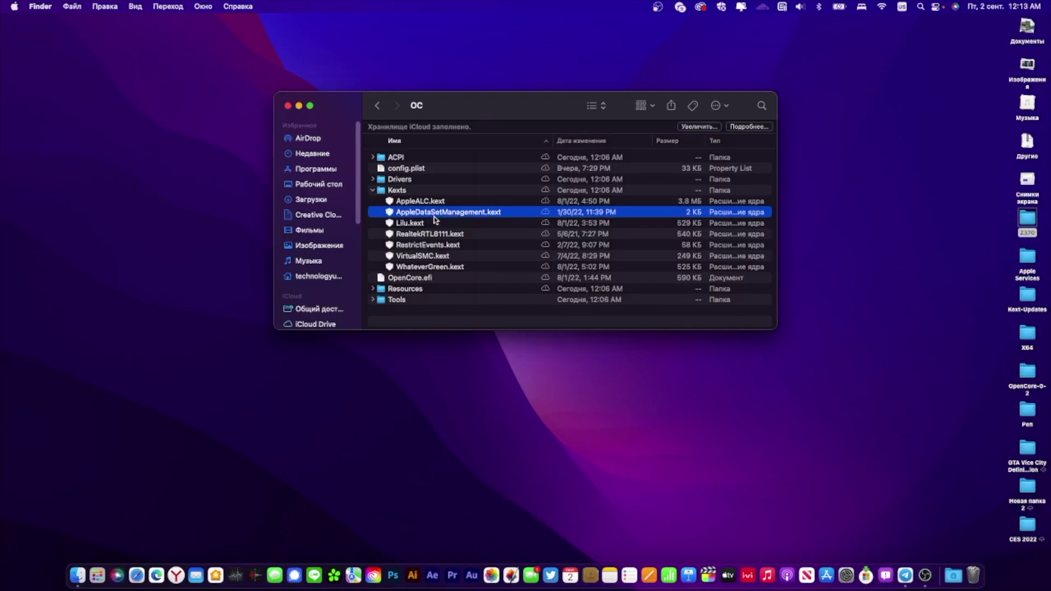
left_click(427, 224)
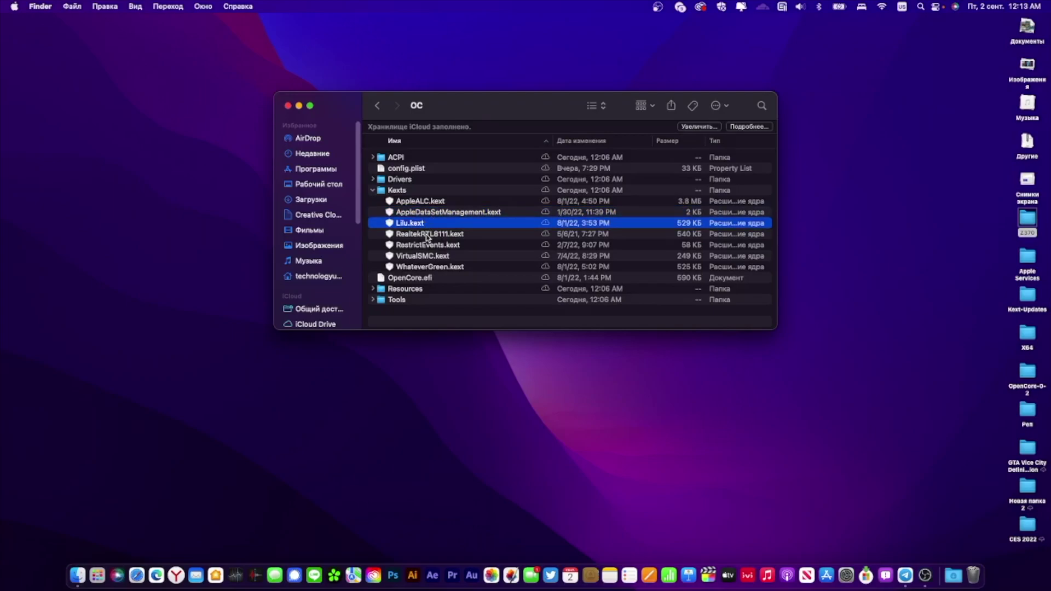
left_click(427, 235)
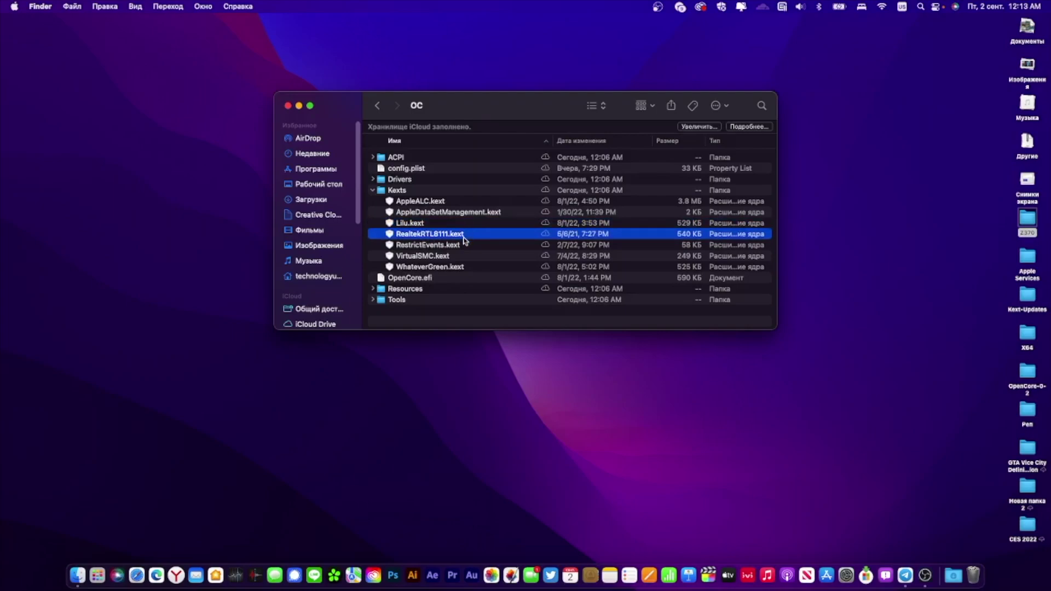
left_click(450, 249)
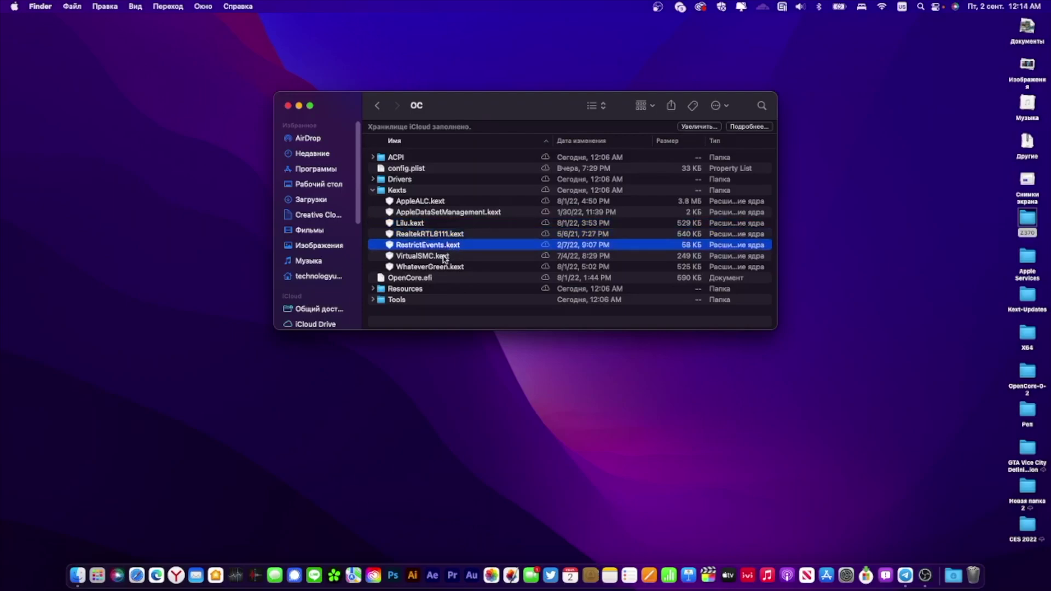
left_click(444, 258)
left_click(442, 266)
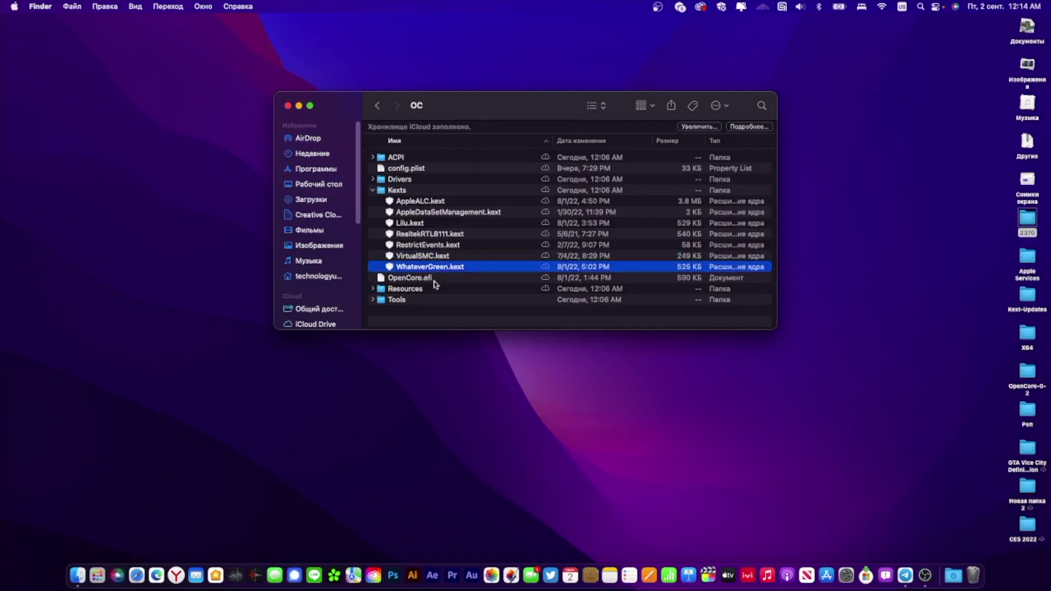
Examine the Resources subfolders, including Image/Acidanthera/GoldenGate, and collapse the Resources and Kexts folders
left_click(411, 294)
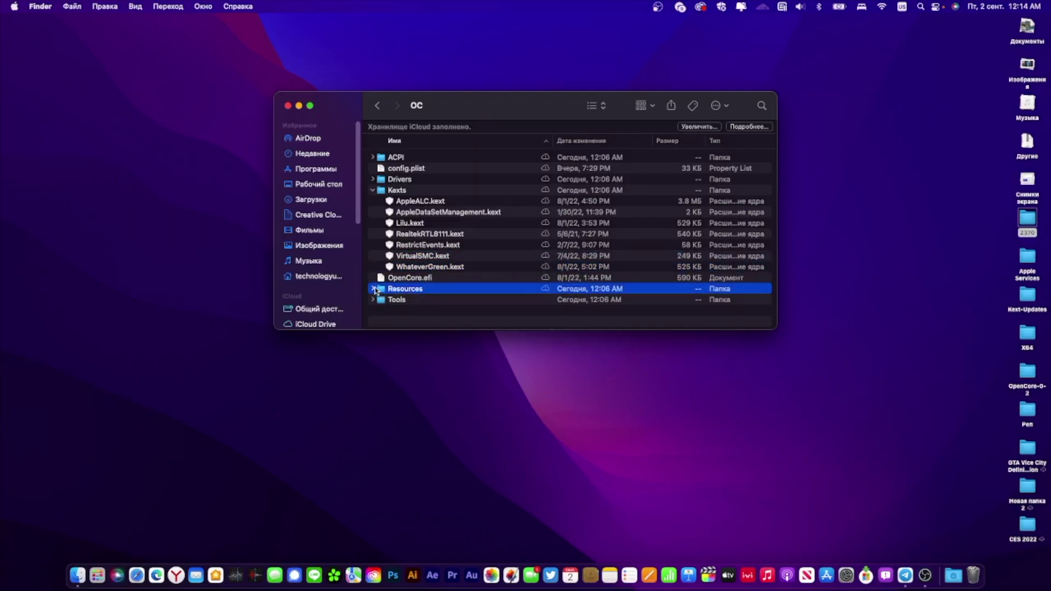
left_click(373, 289)
scroll(449, 287, "down", 1)
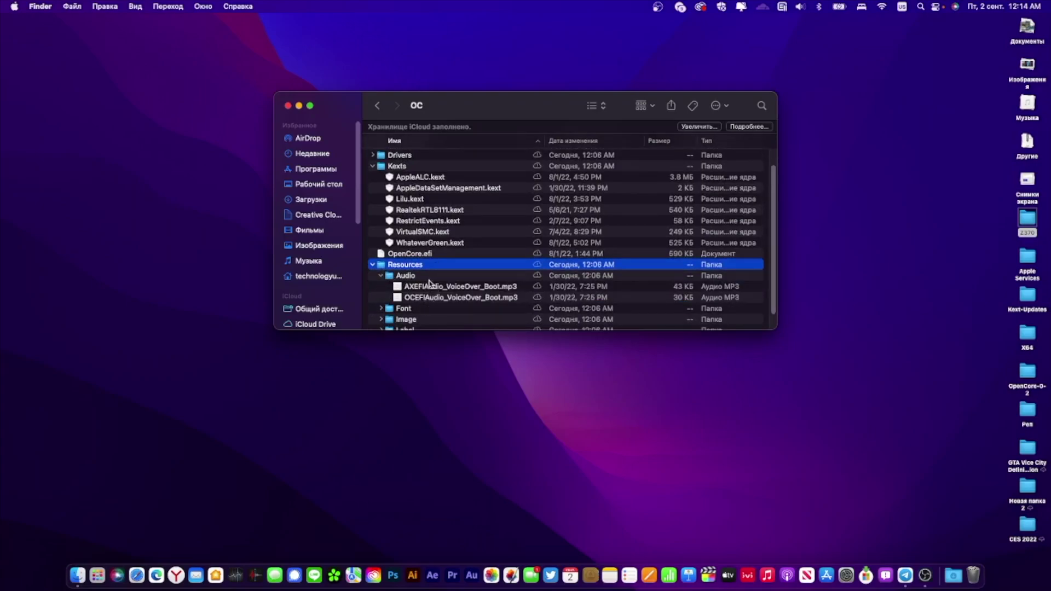
left_click(382, 297)
scroll(387, 298, "up", 1)
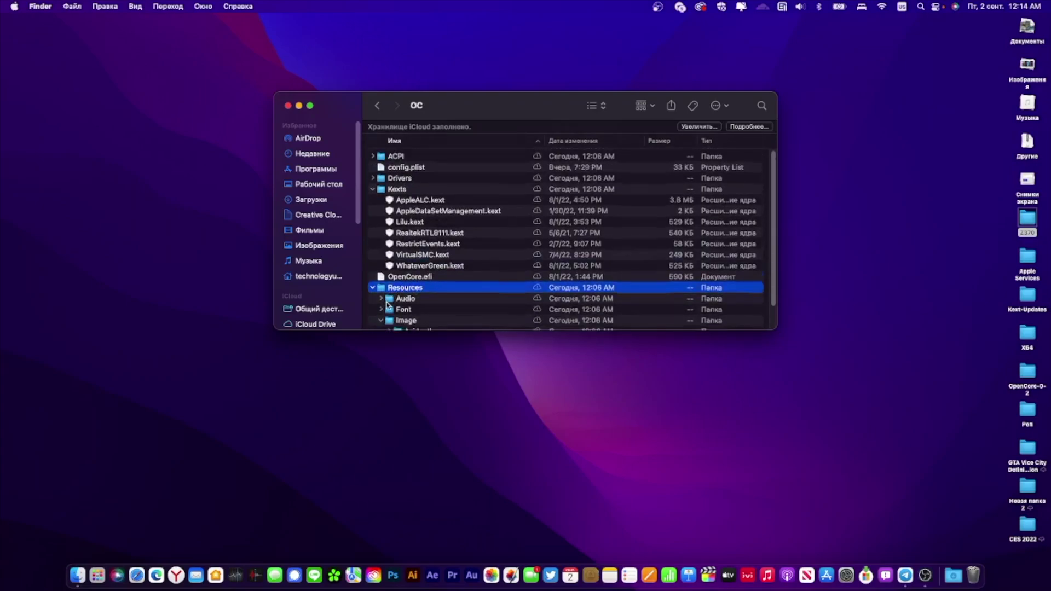
scroll(388, 298, "down", 2)
left_click(389, 297)
scroll(395, 298, "up", 2)
scroll(405, 299, "down", 3)
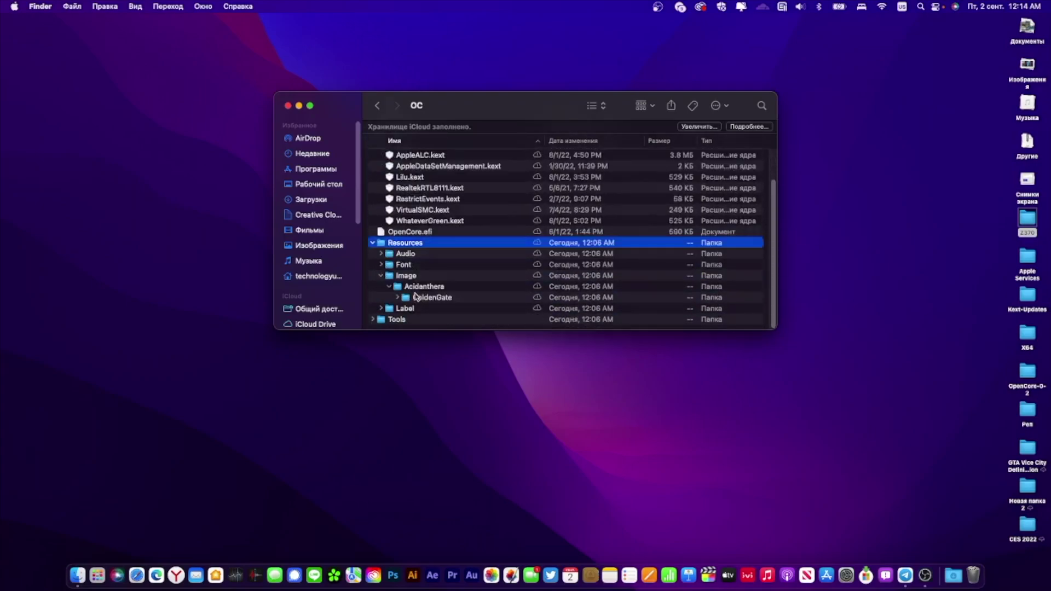
left_click(415, 298)
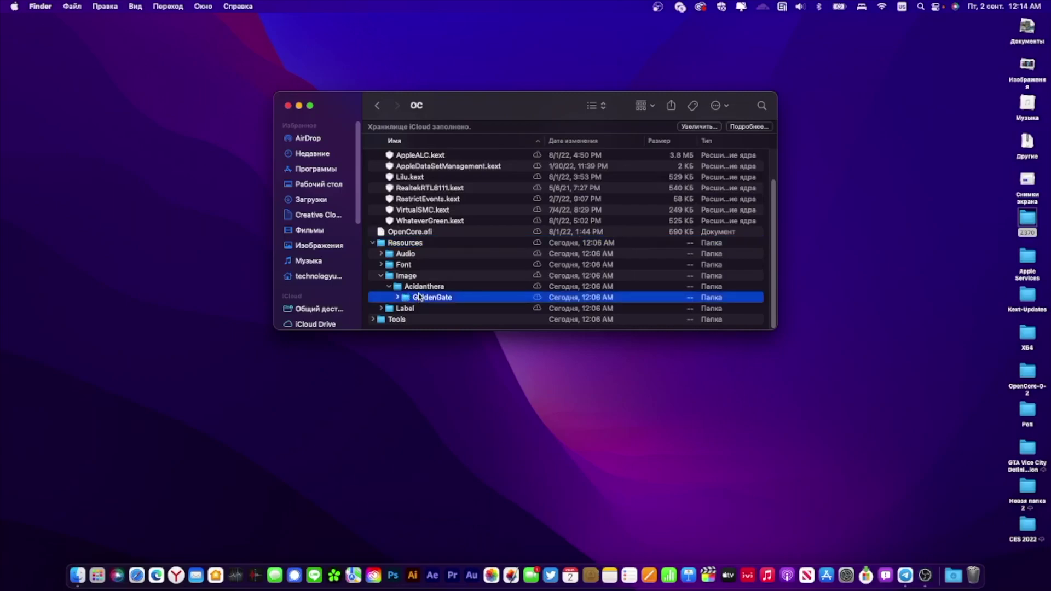
left_click(381, 276)
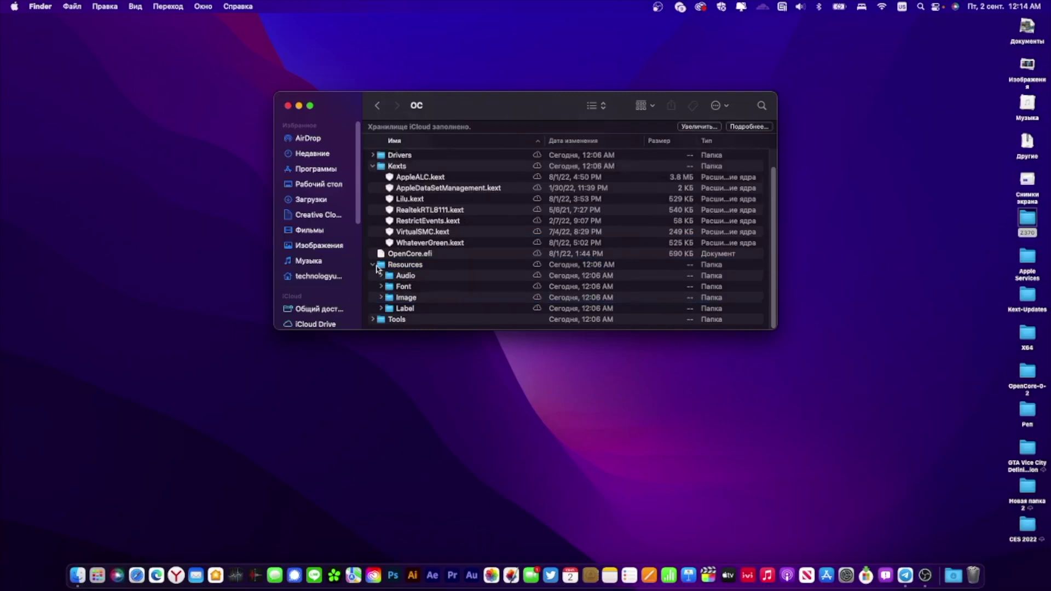
left_click(373, 265)
left_click(373, 190)
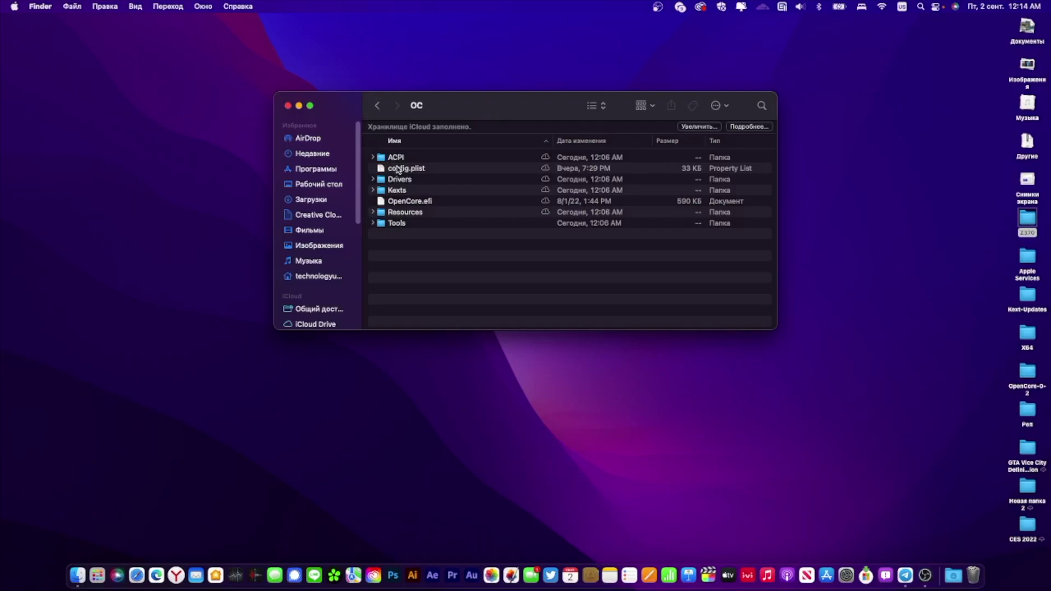
Switch to System Preferences and open the zoom settings (Увеличение) under Универсальный доступ
left_click(846, 575)
left_click(711, 479)
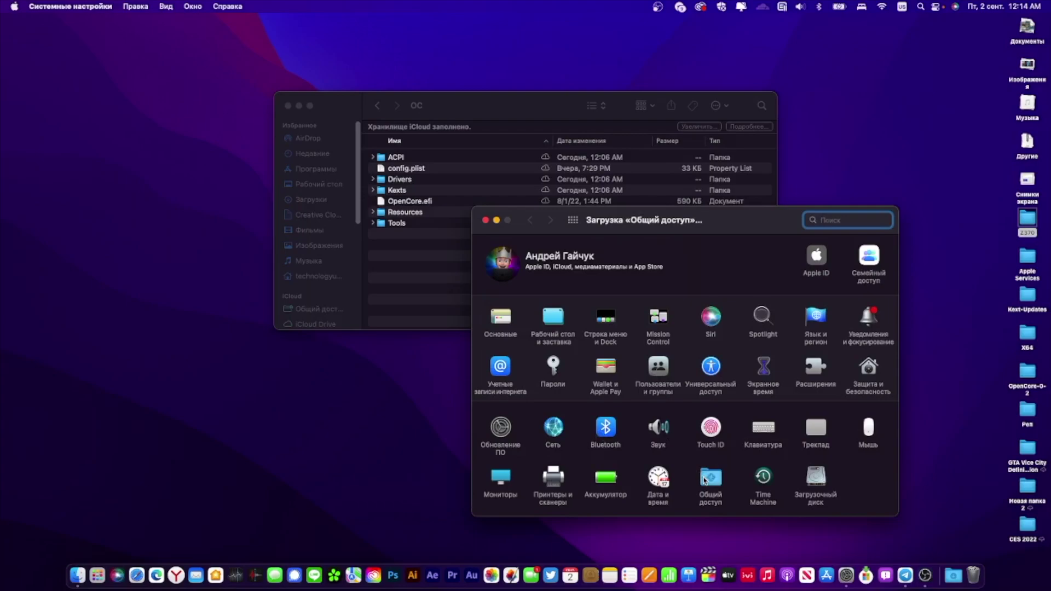
left_click(573, 220)
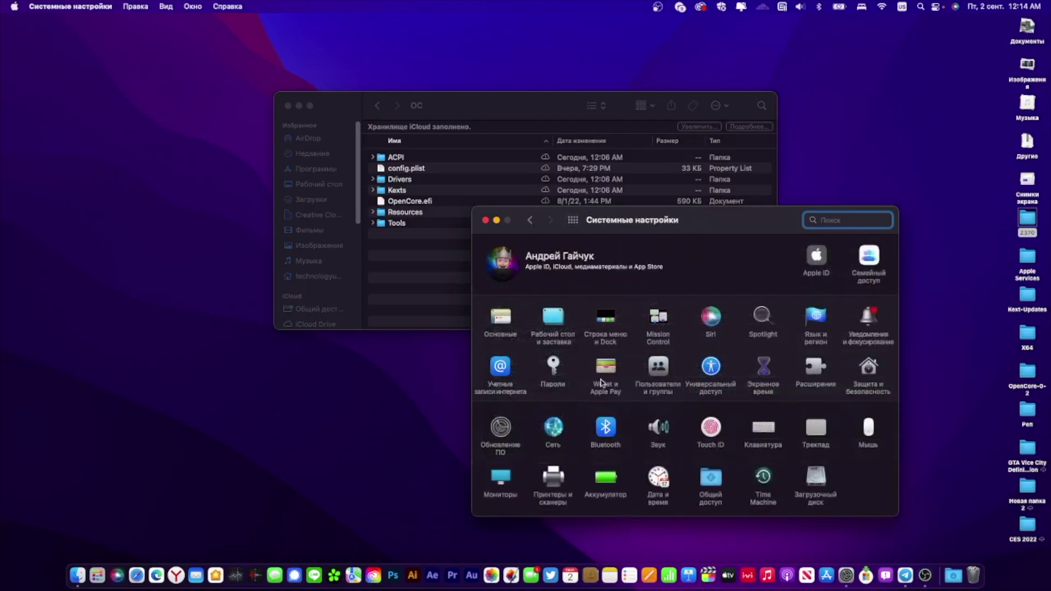
left_click(712, 368)
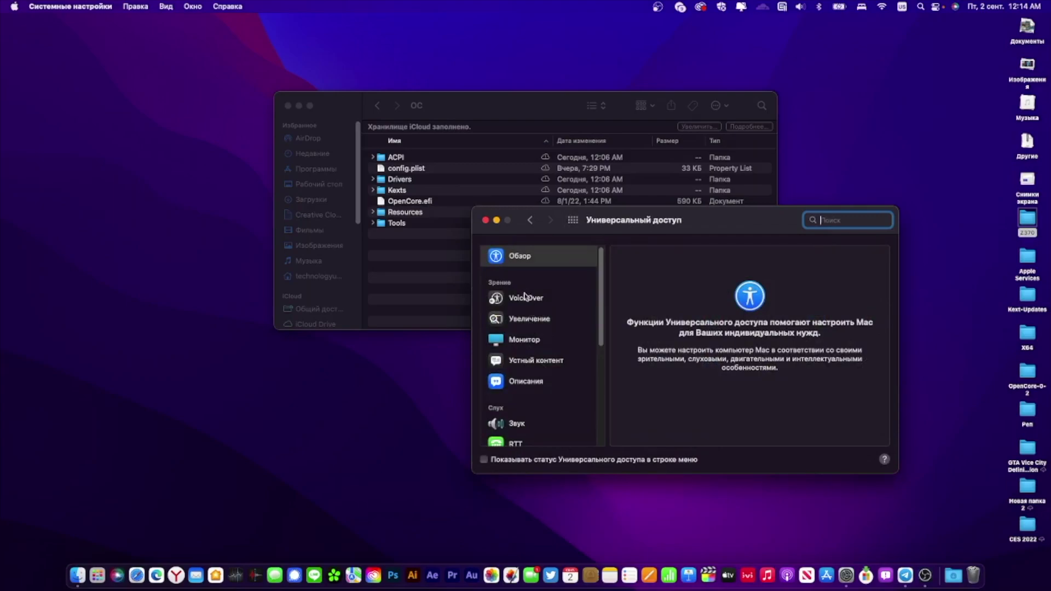
left_click(516, 321)
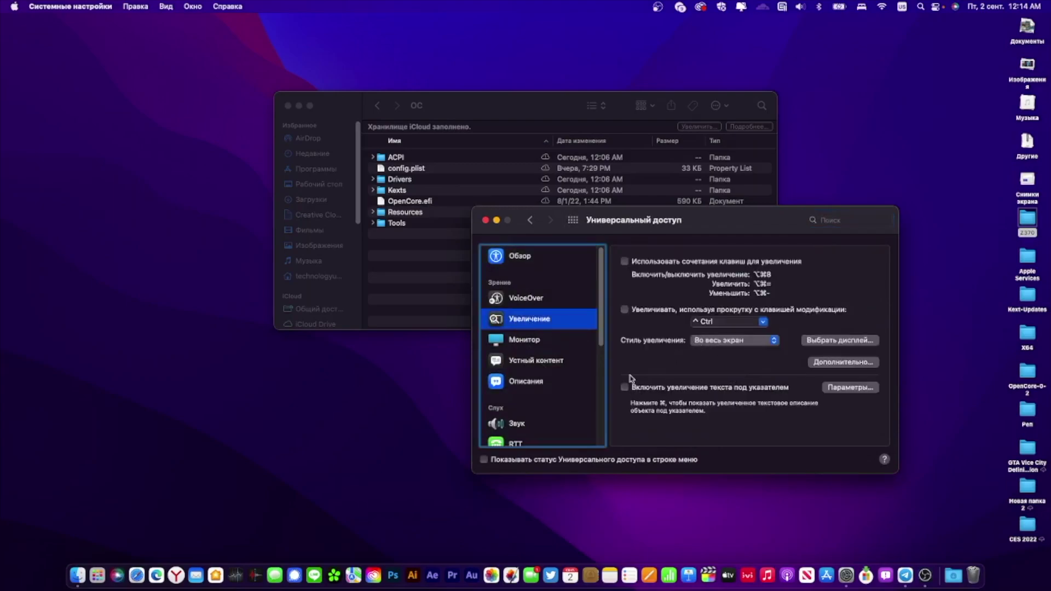
Enable zooming by scrolling with a modifier key, choose the modifier key, and close System Preferences
left_click(624, 310)
left_click(763, 322)
left_click(717, 346)
left_click(573, 221)
left_click(485, 219)
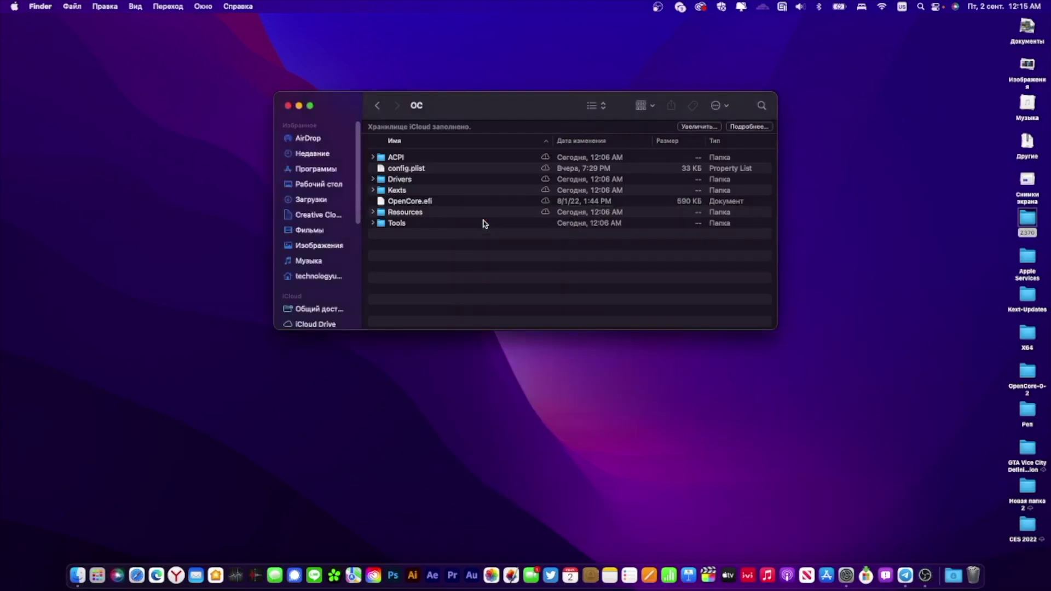
Open config.plist from the OC folder in a property list editor
left_click(398, 159)
right_click(399, 159)
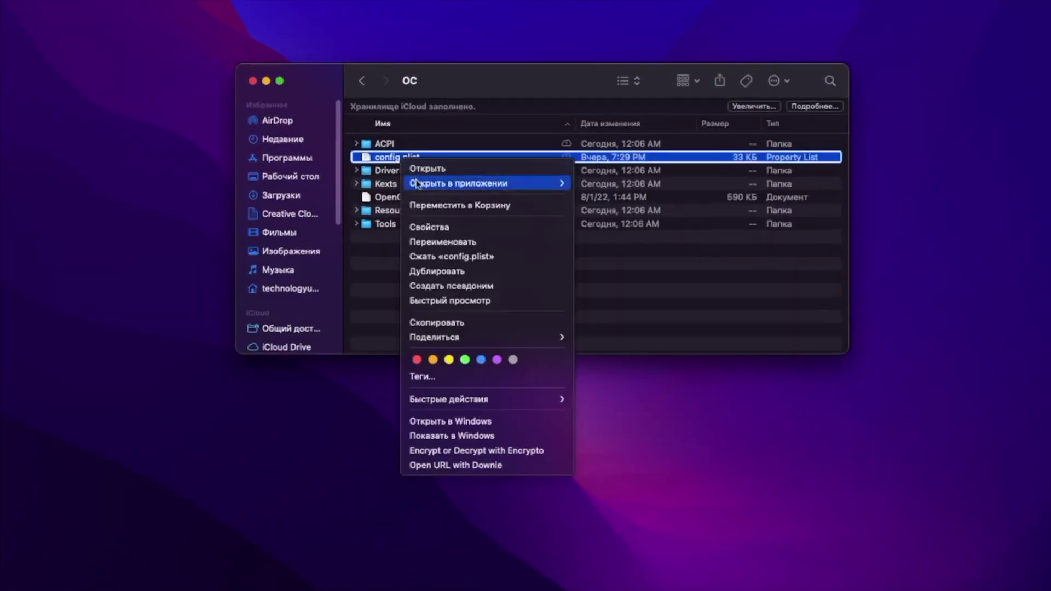
mouse_move(485, 183)
left_click(612, 204)
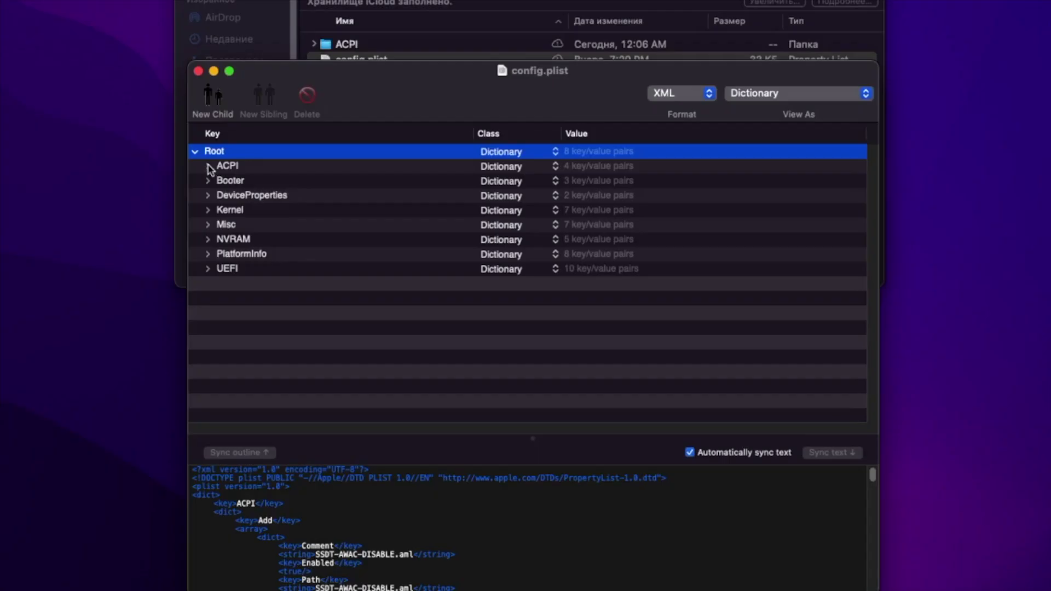
Look over the Add entries in the ACPI section of config.plist
left_click(264, 248)
left_click(275, 263)
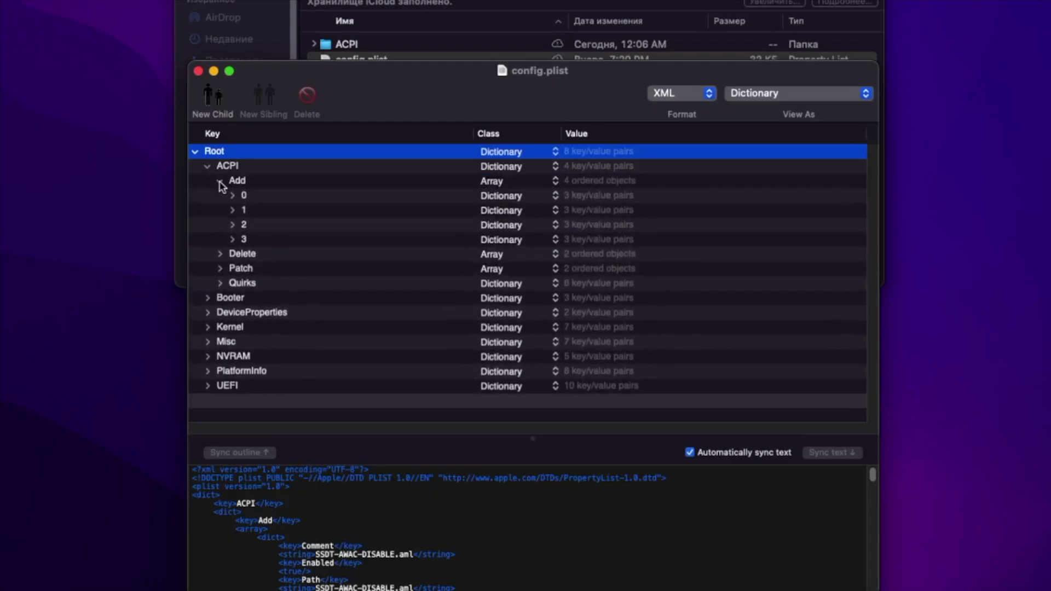
left_click(232, 239)
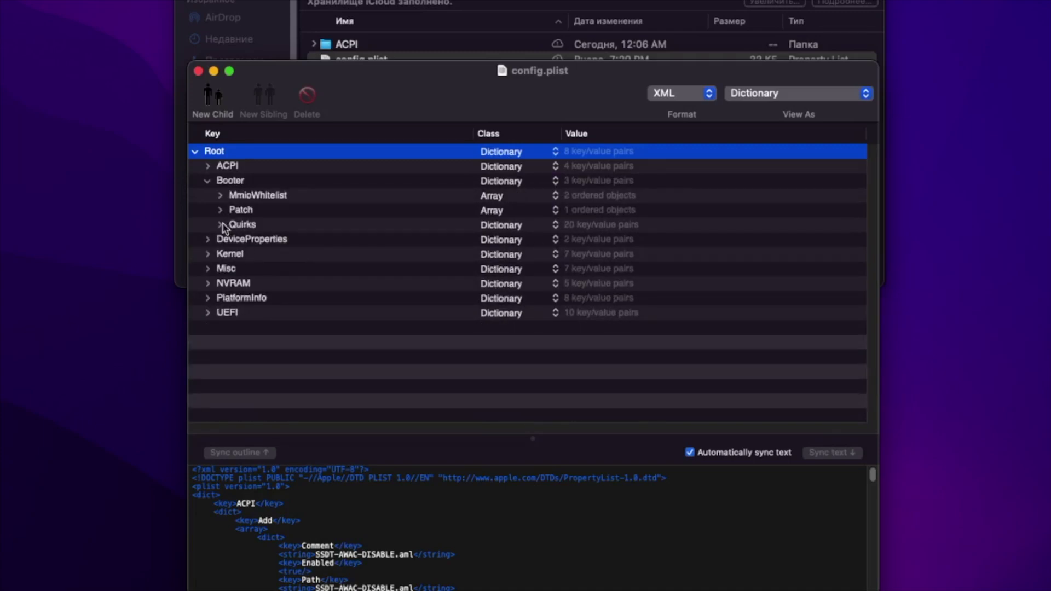
In Booter > Quirks, examine the settings and highlight every quirk set to YES, from AvoidRuntimeDefrag to SyncRuntimePermissions
left_click(220, 224)
scroll(394, 280, "down", 3)
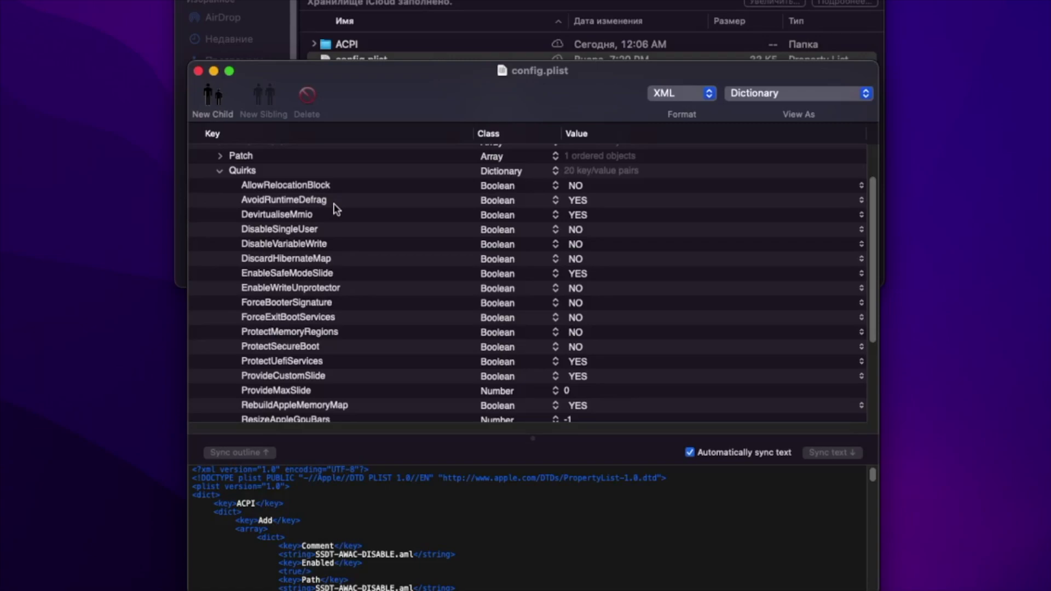
left_click(351, 186)
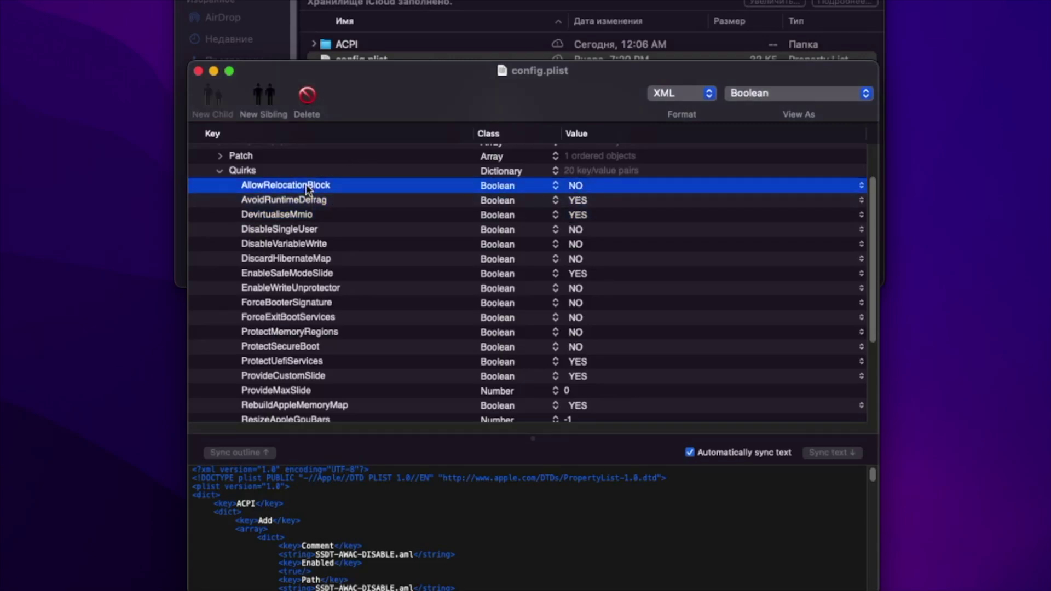
left_click(304, 202)
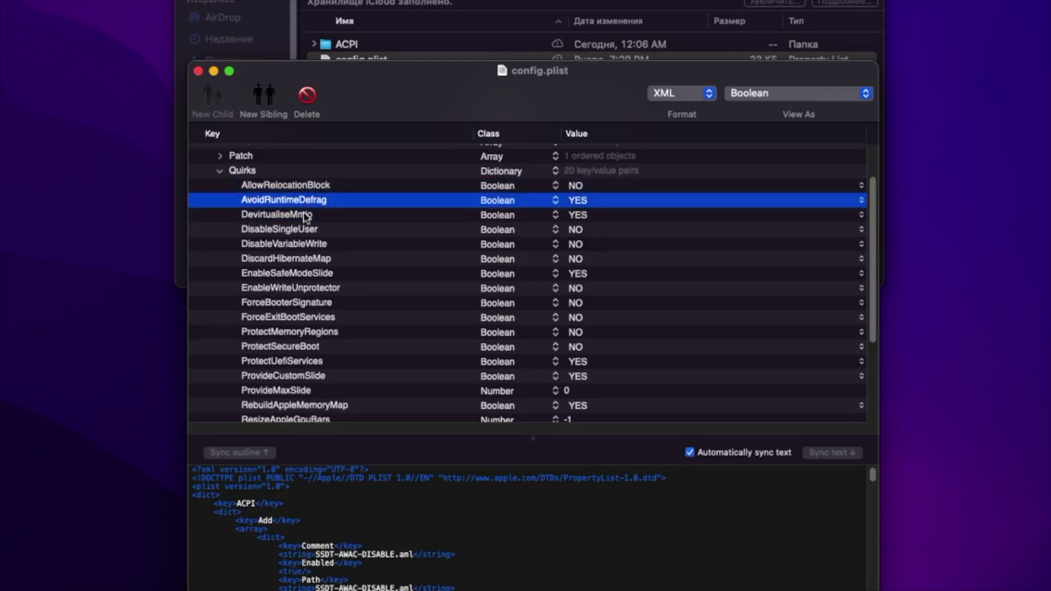
left_click(308, 214, "shift")
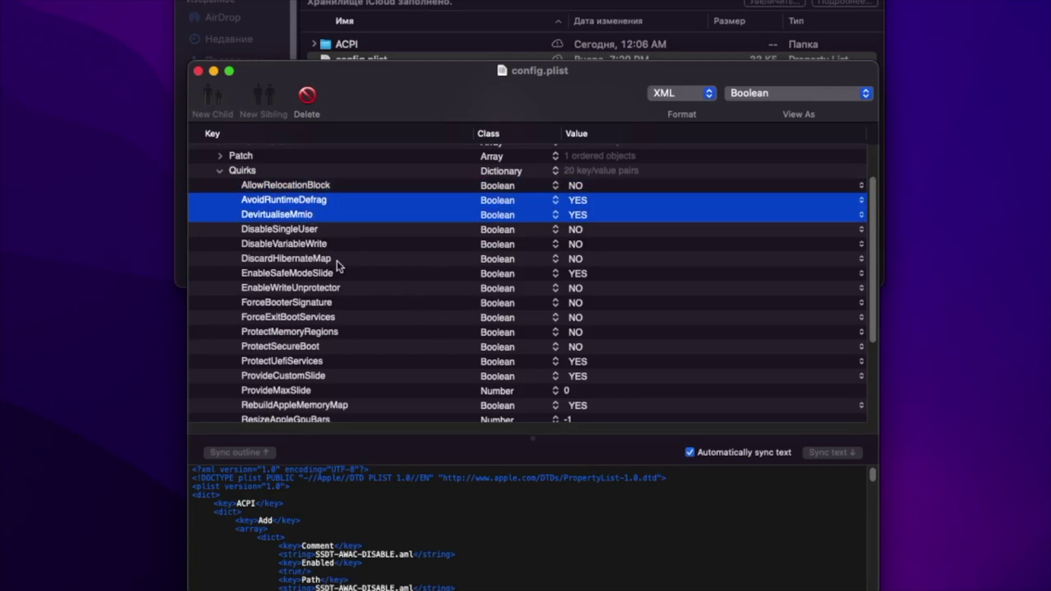
left_click(322, 277, "super")
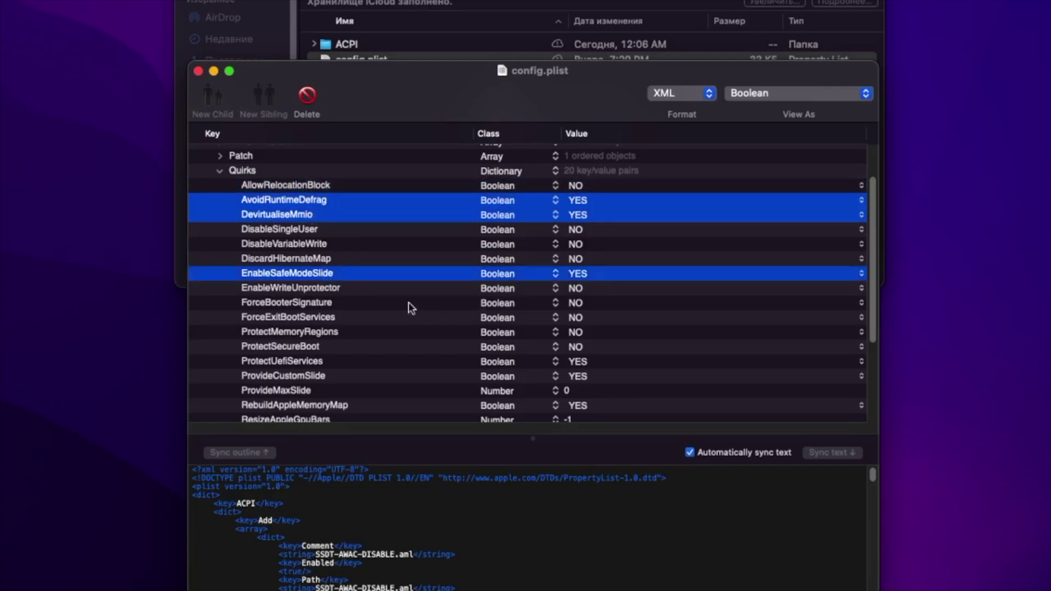
left_click(324, 361, "super")
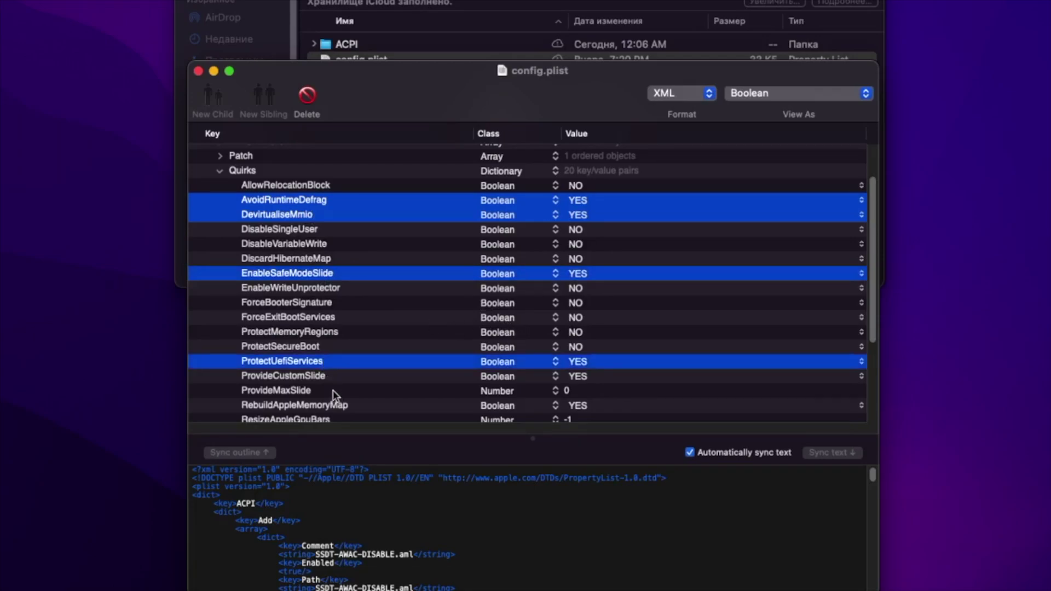
left_click(322, 378, "super")
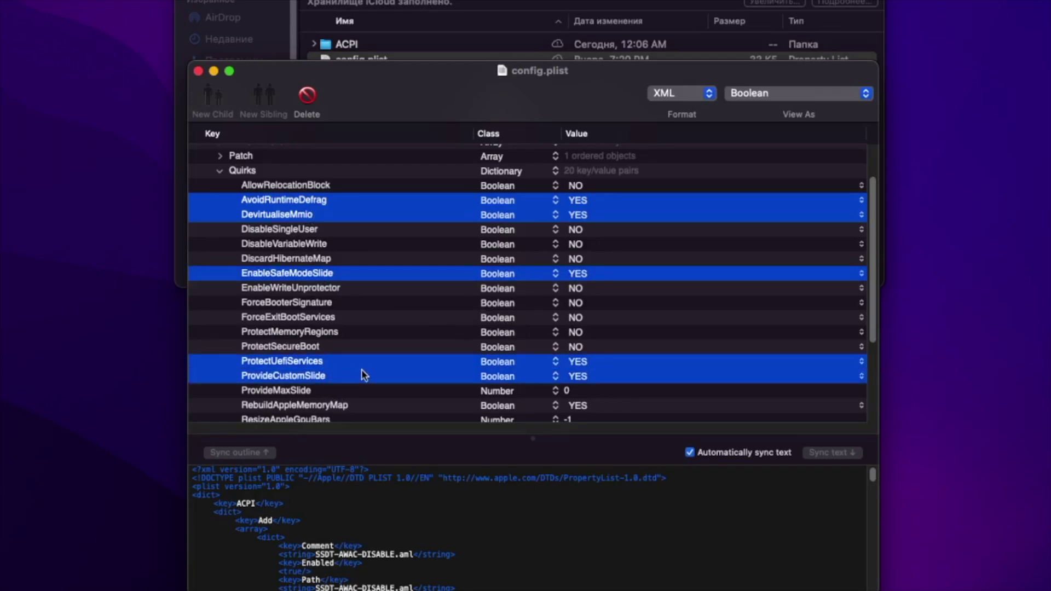
scroll(367, 371, "down", 4)
left_click(322, 308, "super")
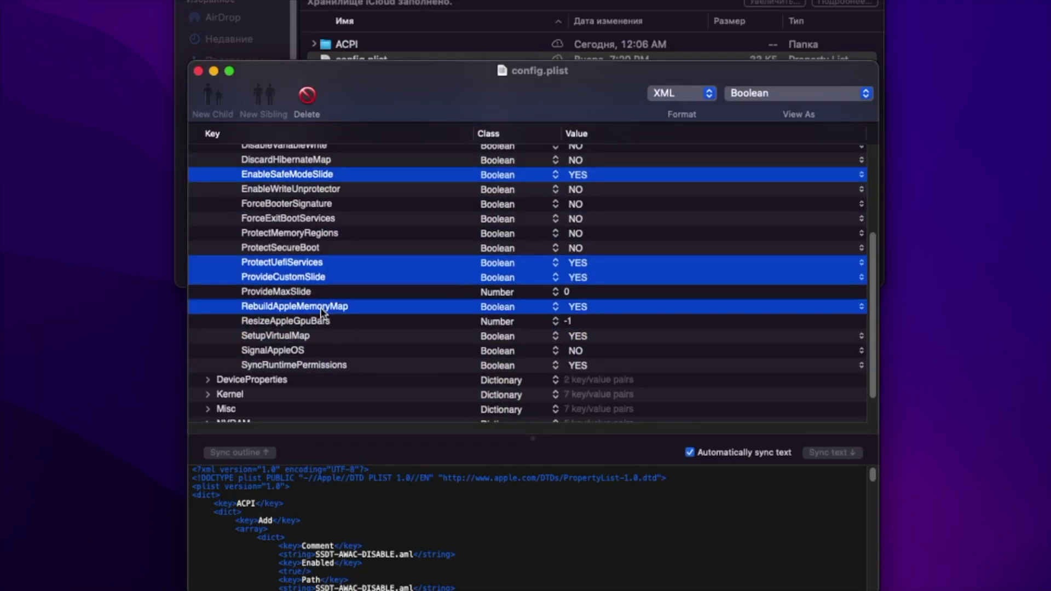
left_click(321, 342, "super")
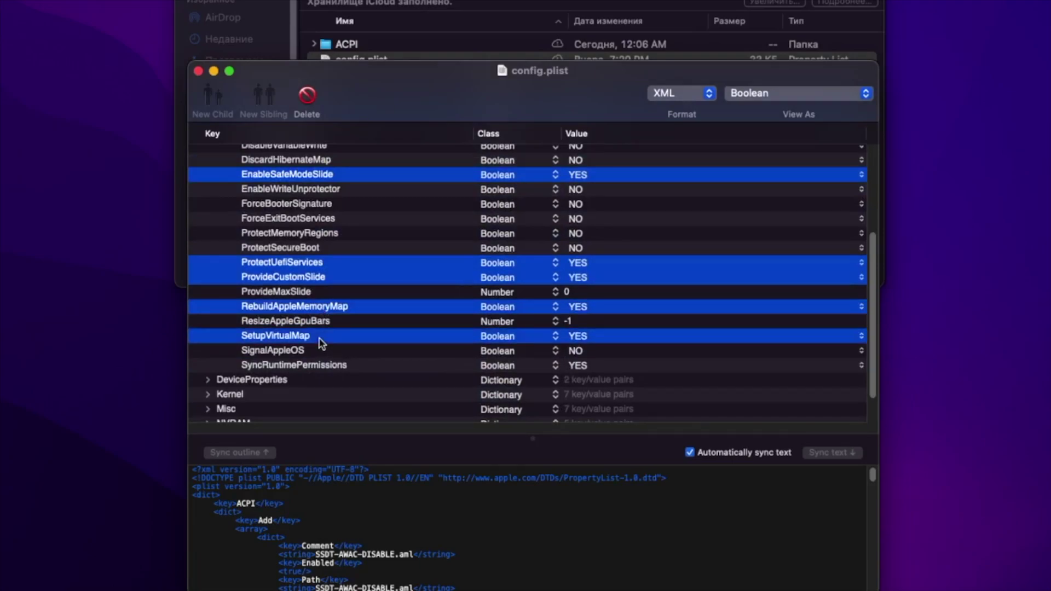
left_click(312, 370, "super")
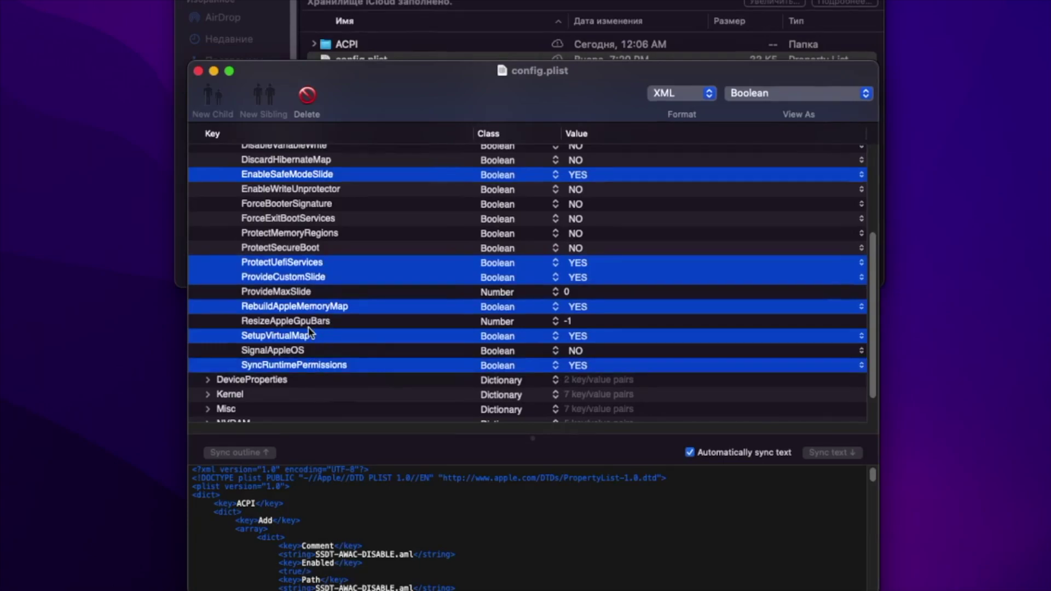
Under DeviceProperties > Add > PciRoot(0x0)/Pci(0x1B,0x0), set layout-id to 03000000
scroll(312, 347, "down", 2)
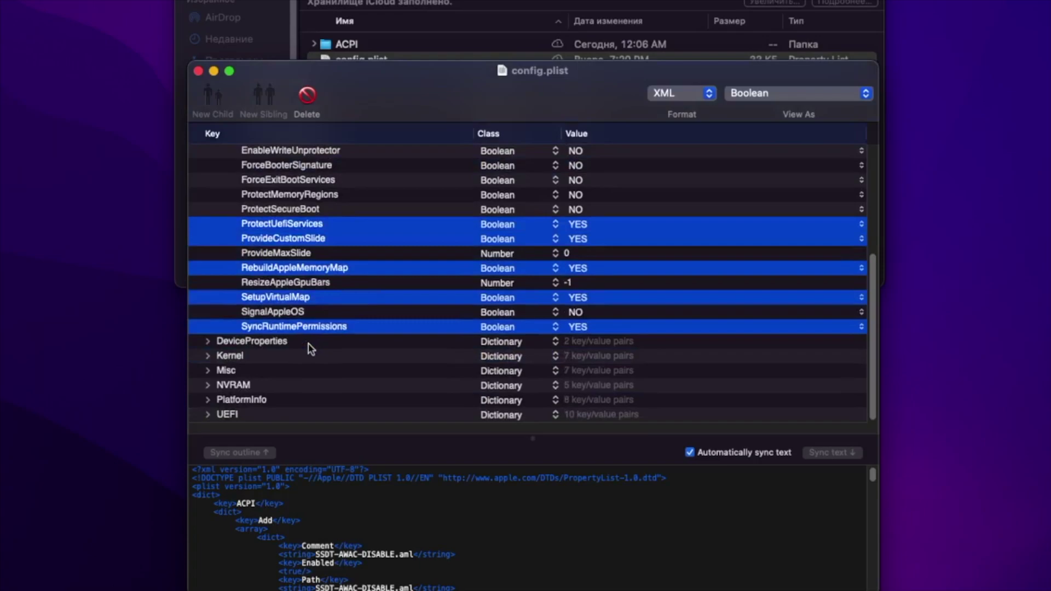
left_click(208, 341)
left_click(220, 356)
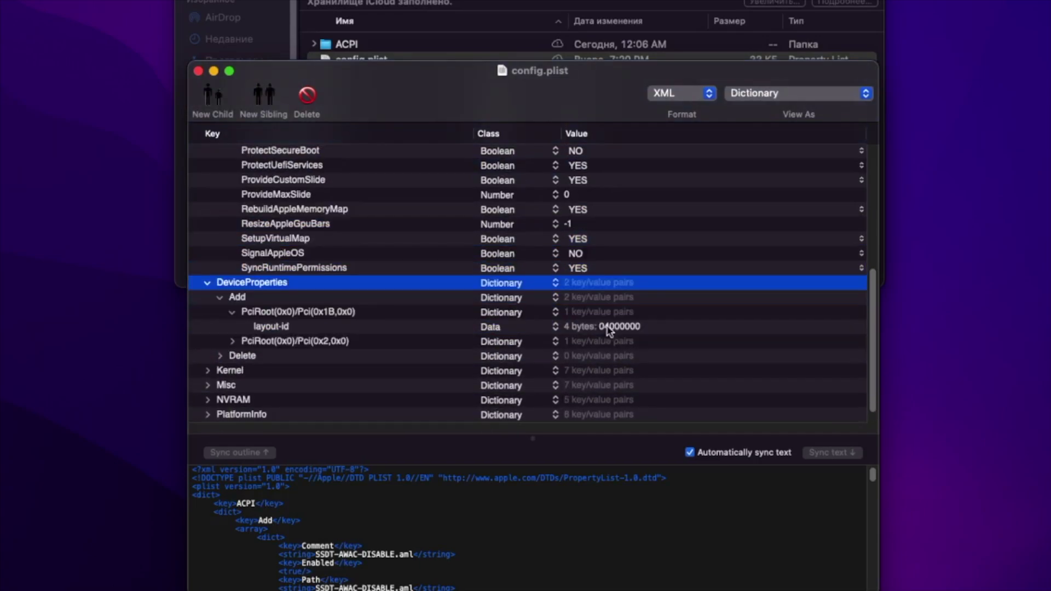
left_click(608, 327)
left_click(611, 328)
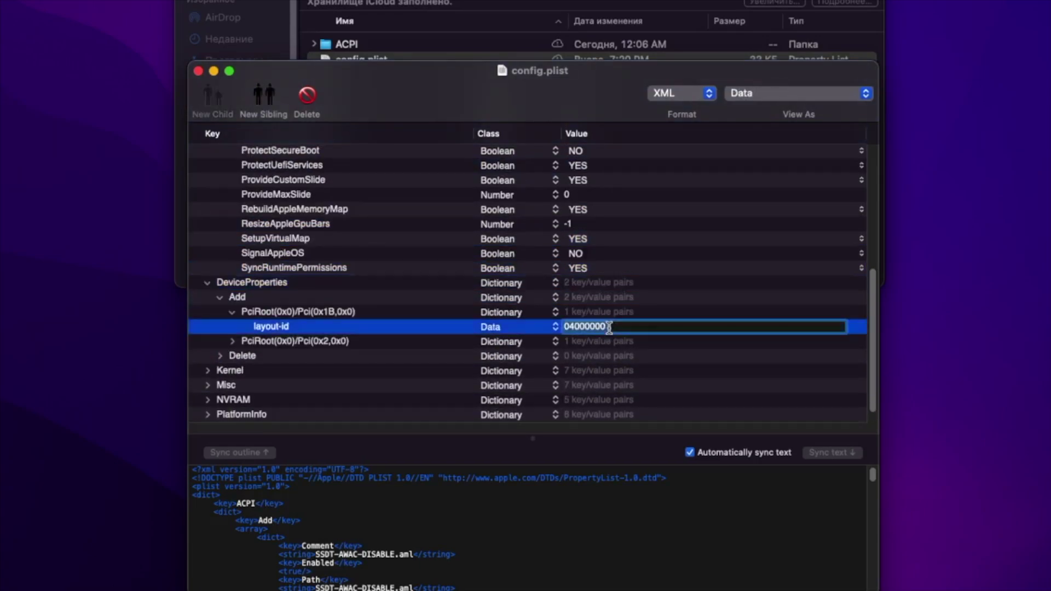
left_click(573, 327)
key("BackSpace")
type("3")
key("Return")
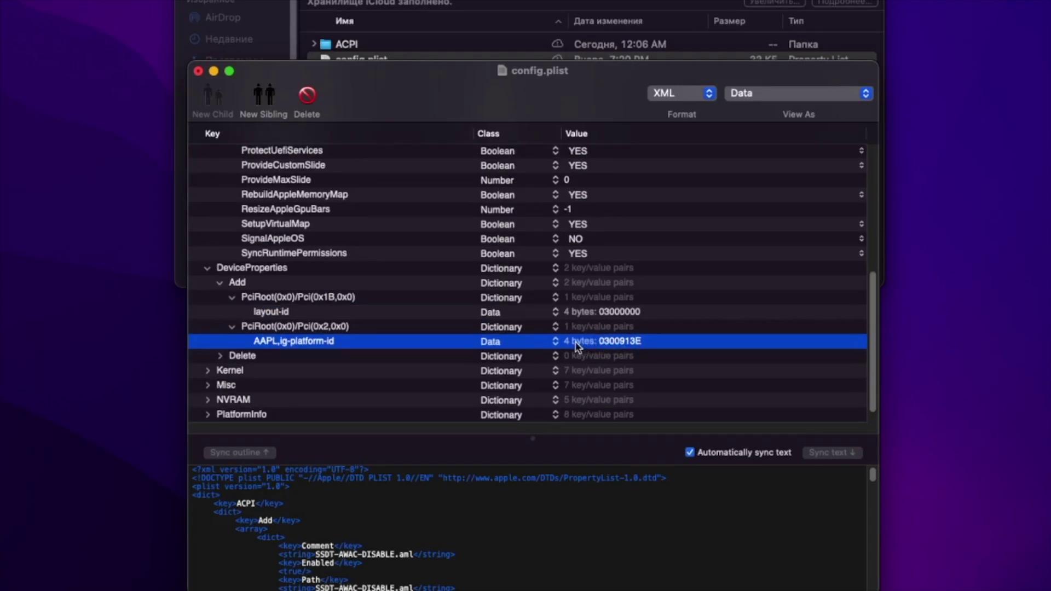
Collapse the PciRoot(0x0)/Pci(0x2,0x0) and Add entries of DeviceProperties and the whole Booter section with its Quirks
left_click(233, 327)
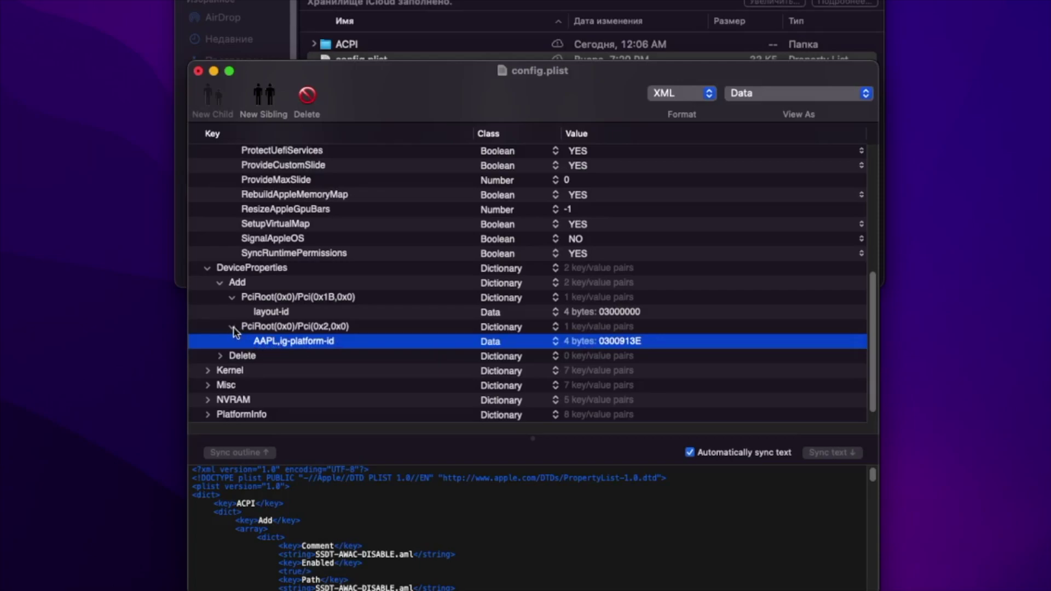
left_click(220, 283)
scroll(212, 360, "up", 10)
left_click(241, 226)
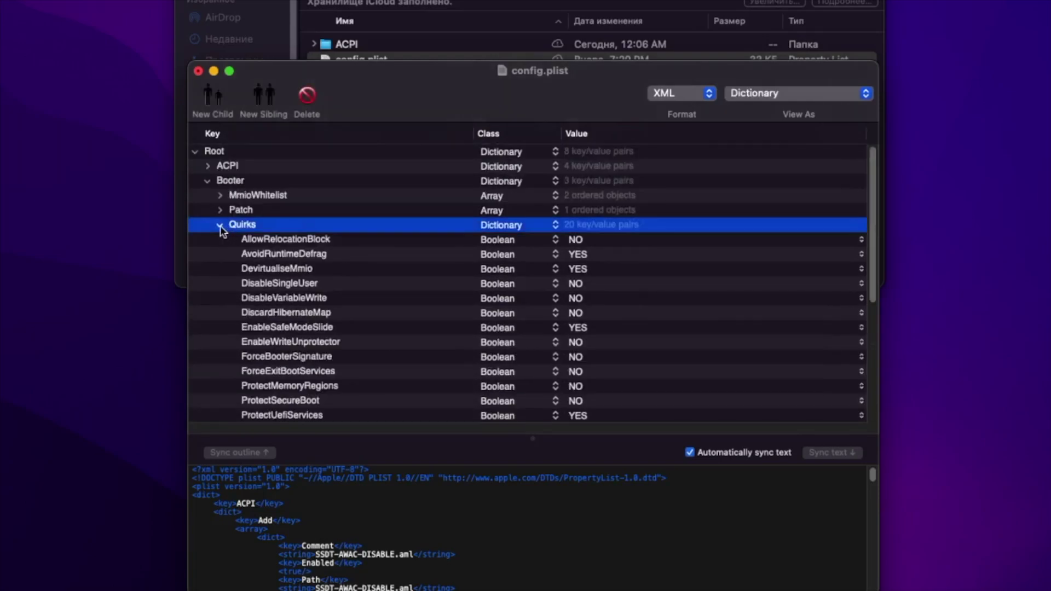
left_click(221, 226)
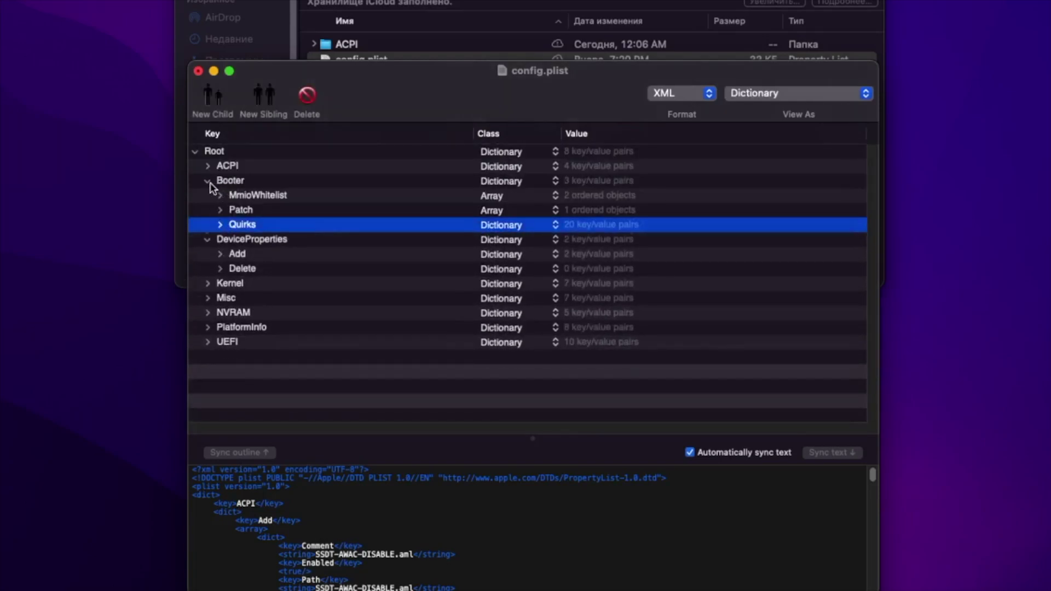
left_click(207, 180)
Examine the DummyPowerManagement setting in the Emulate group of the Kernel section
left_click(205, 240)
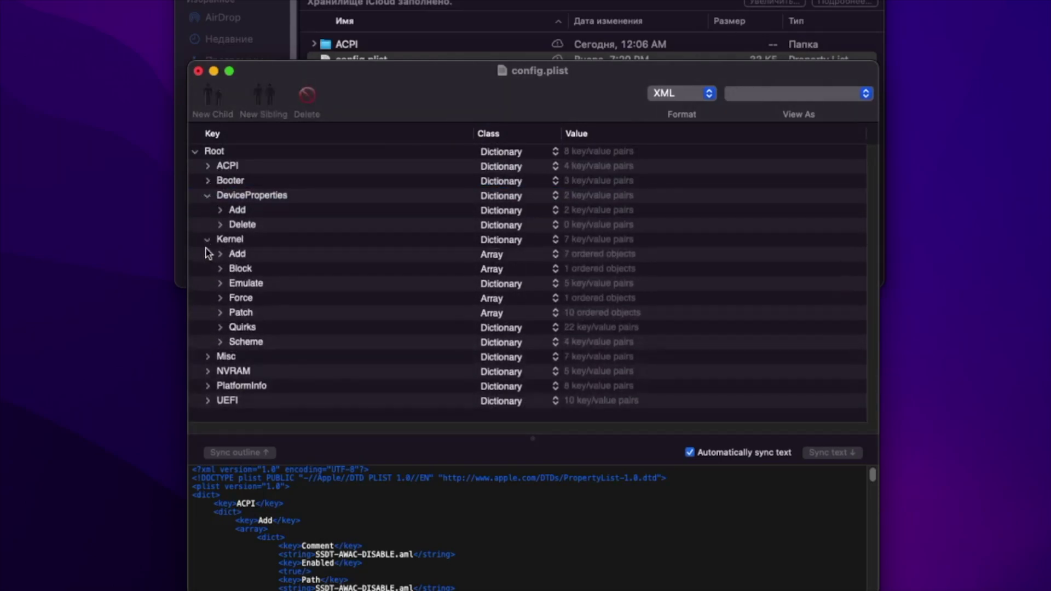
left_click(219, 283)
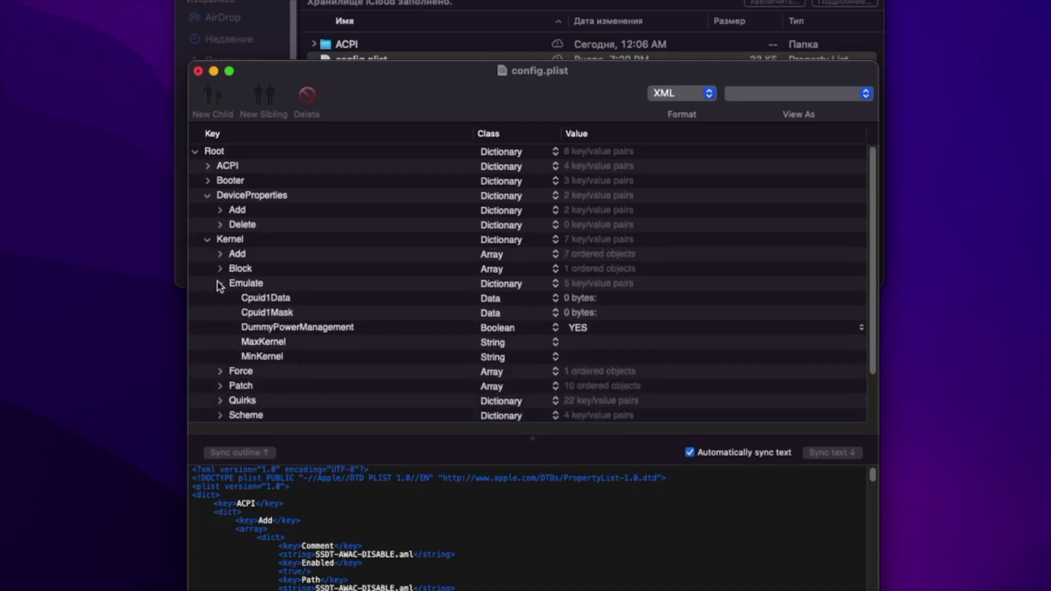
left_click(260, 329)
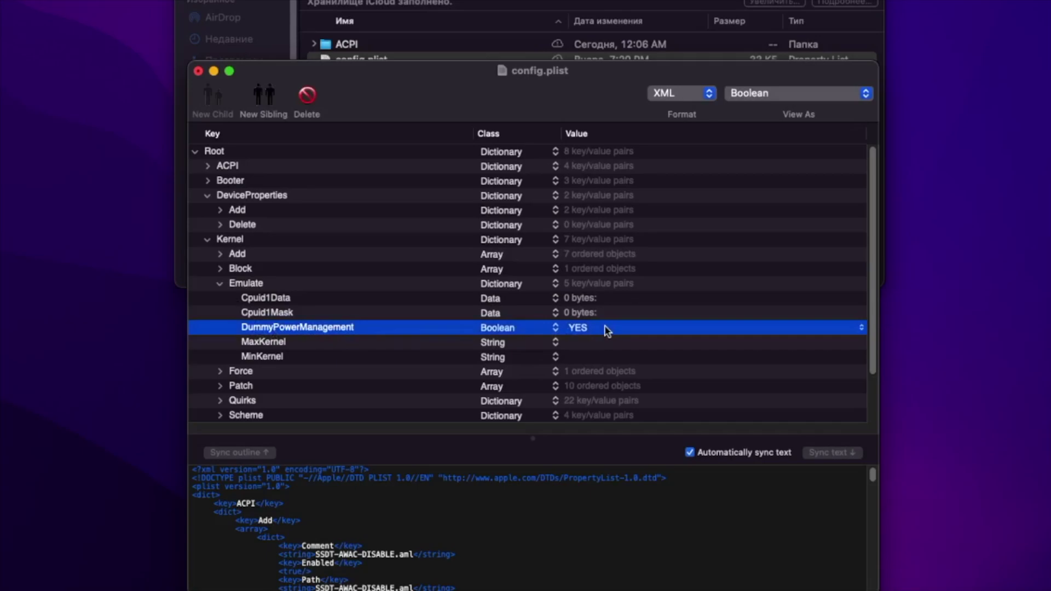
left_click(217, 284)
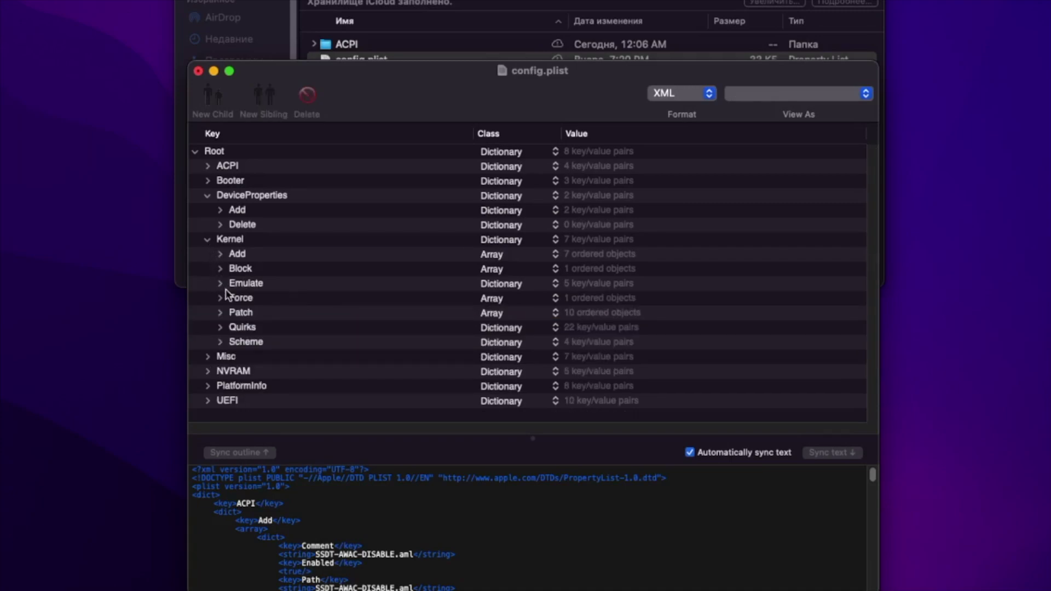
left_click(220, 283)
left_click(292, 328)
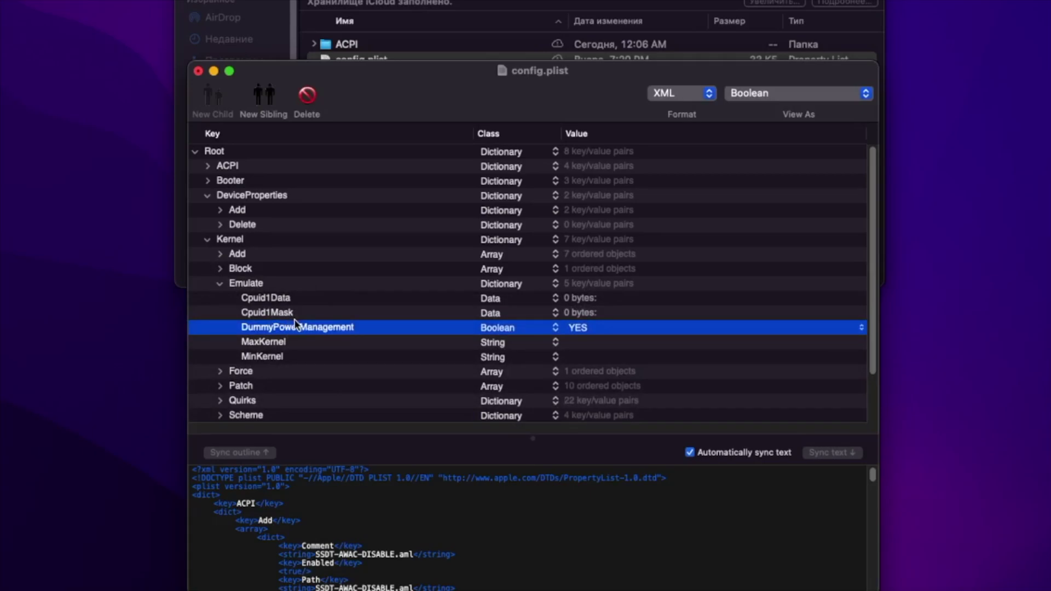
left_click(219, 284)
left_click(220, 283)
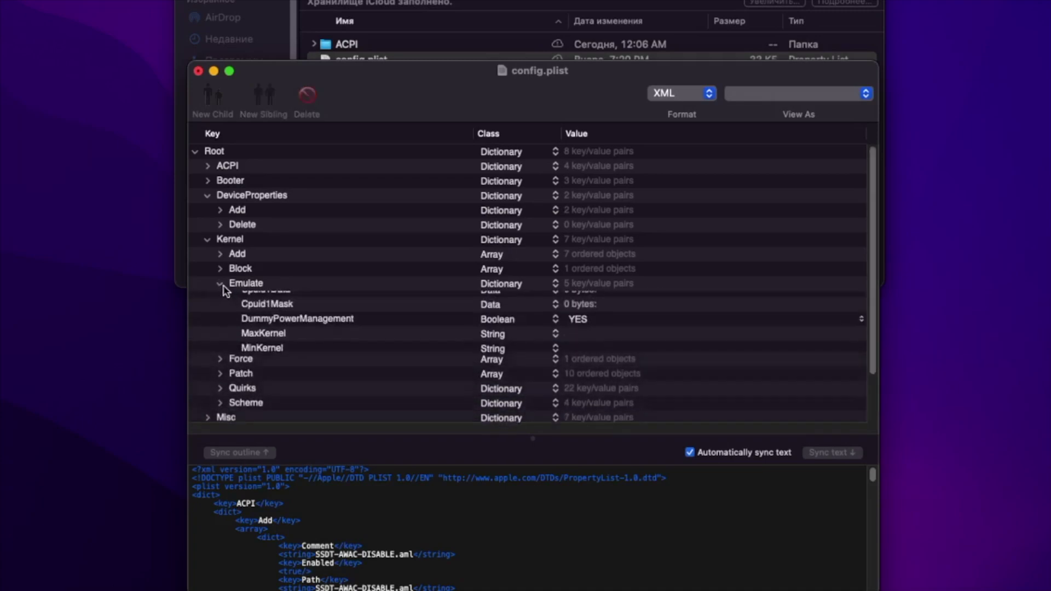
left_click(538, 327)
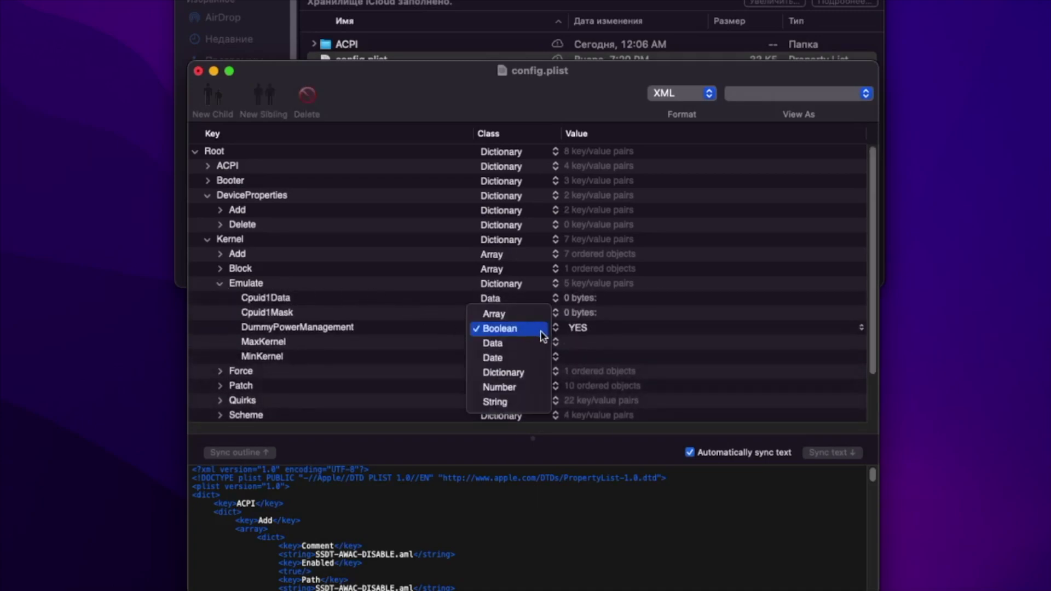
left_click(366, 321)
In Kernel > Quirks, highlight the enabled quirks AppleXcpmCfgLock, DisableIoMapper, DisableLinkeditJettison, PanicNoKextDump, PowerTimeoutKernelPanic and XhciPortLimit for review
left_click(366, 327)
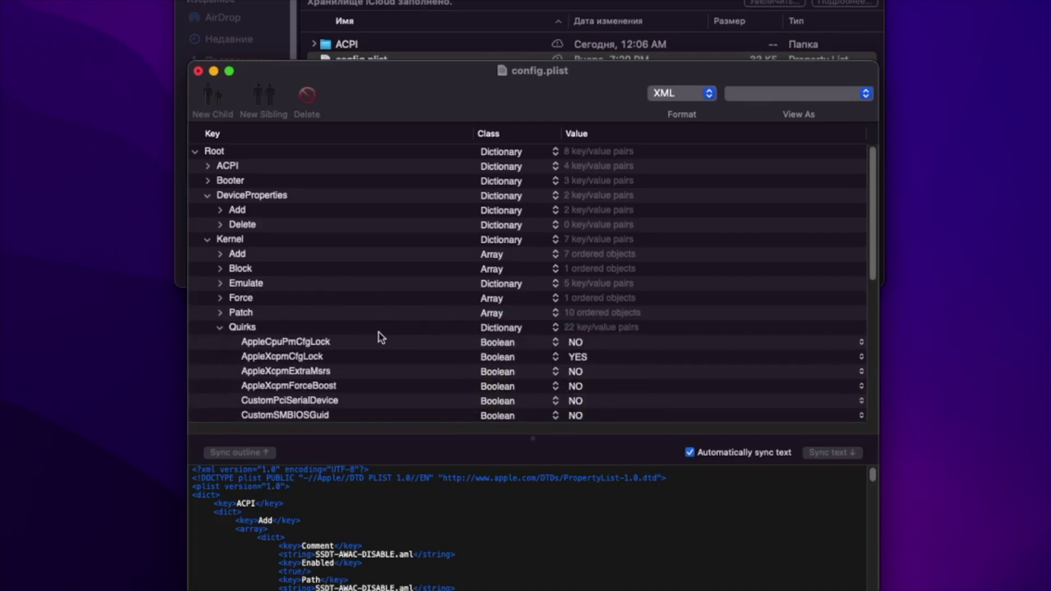
scroll(381, 337, "down", 5)
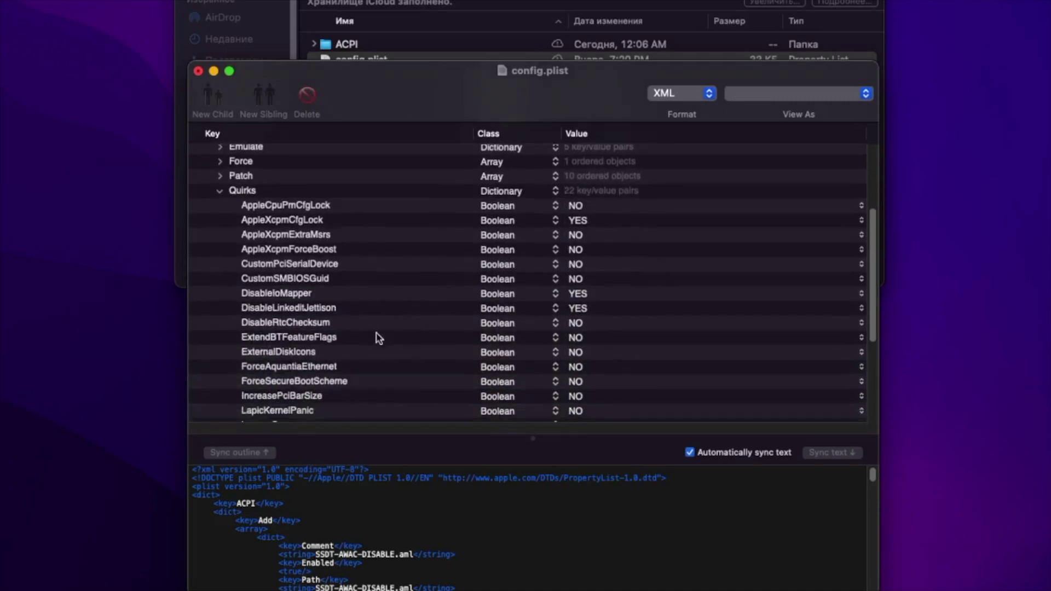
left_click(304, 206)
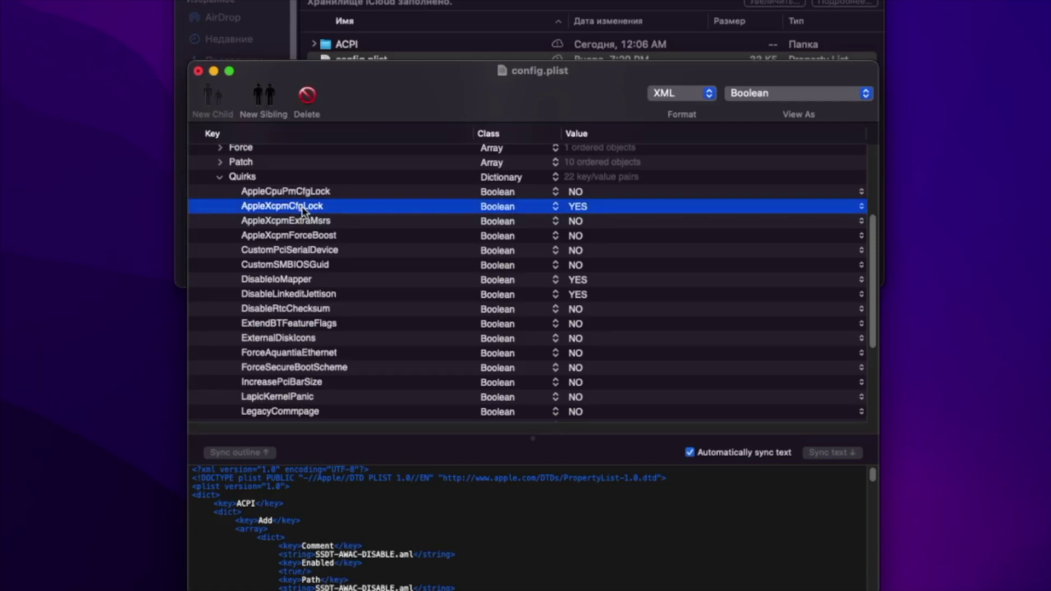
left_click(294, 281, "super")
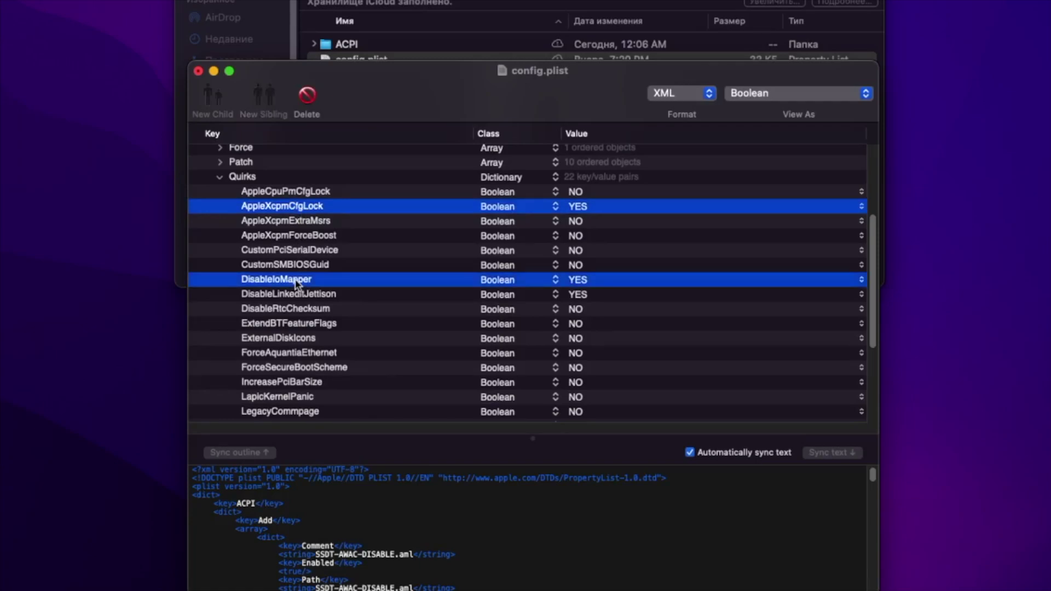
left_click(293, 292, "super")
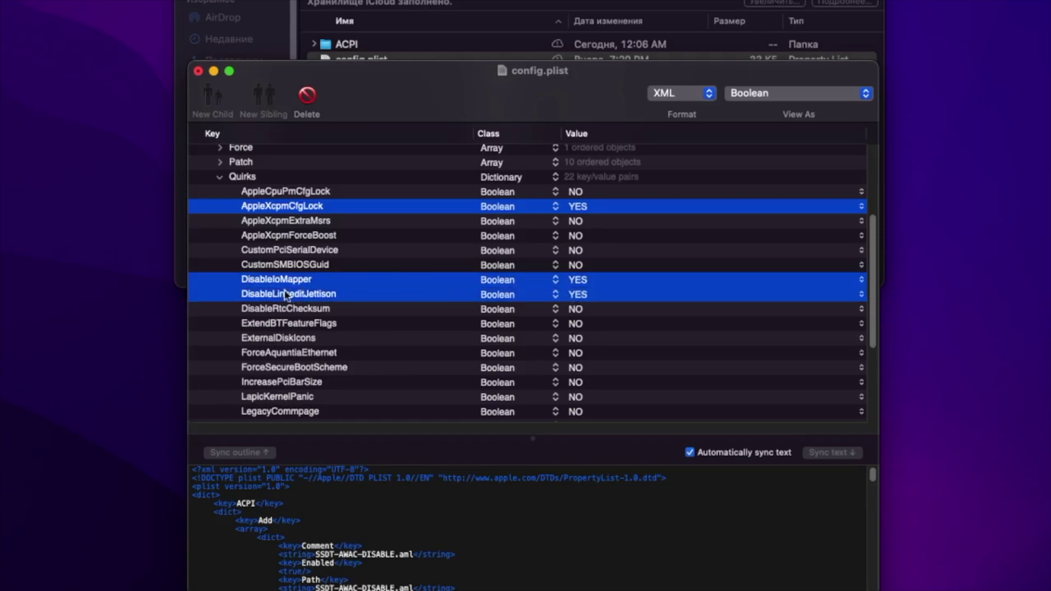
scroll(320, 302, "down", 4)
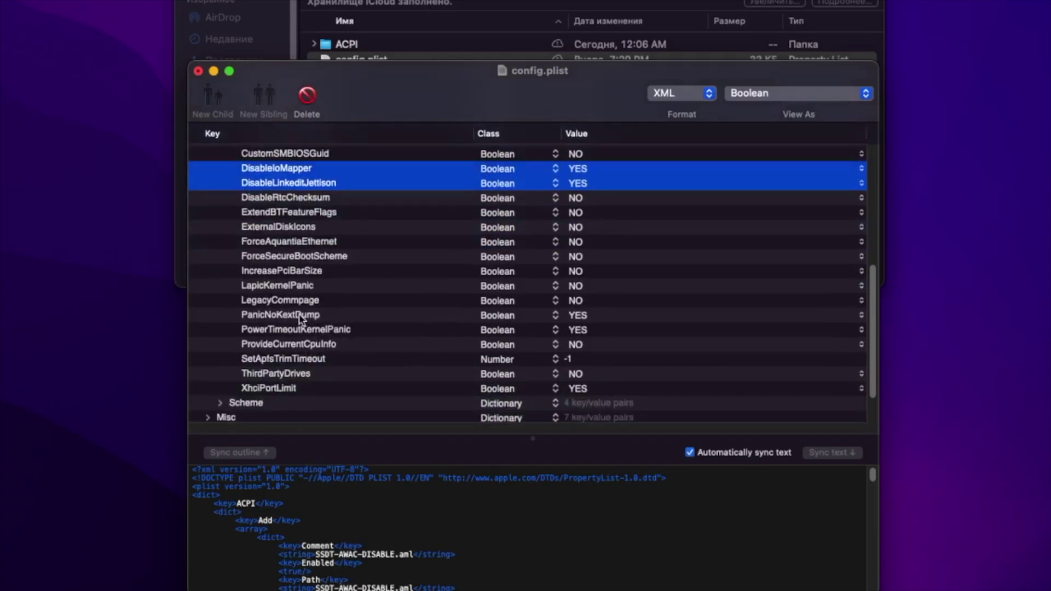
left_click(301, 316, "super")
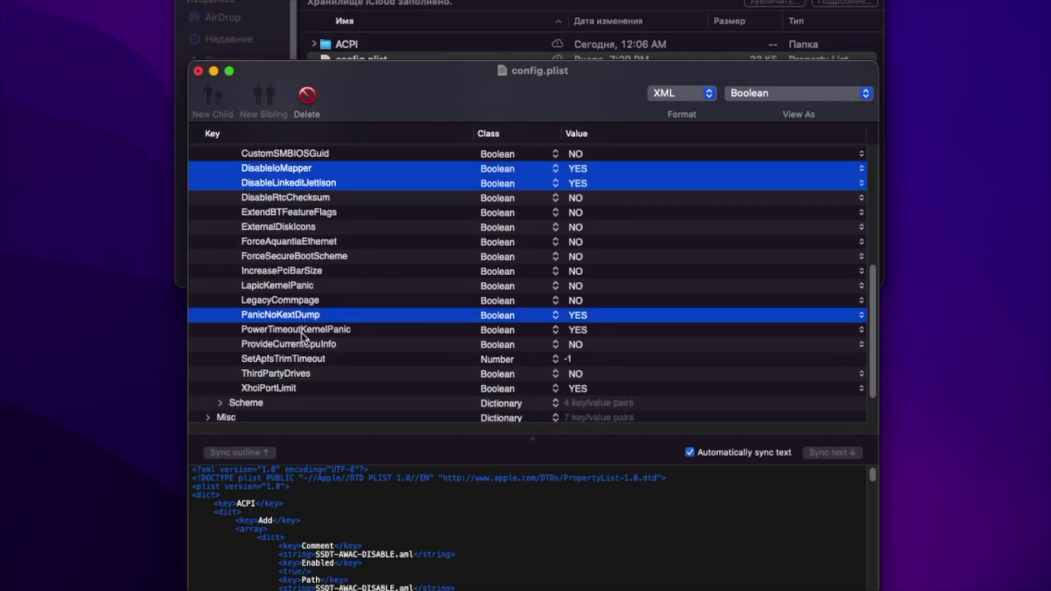
left_click(301, 332, "super")
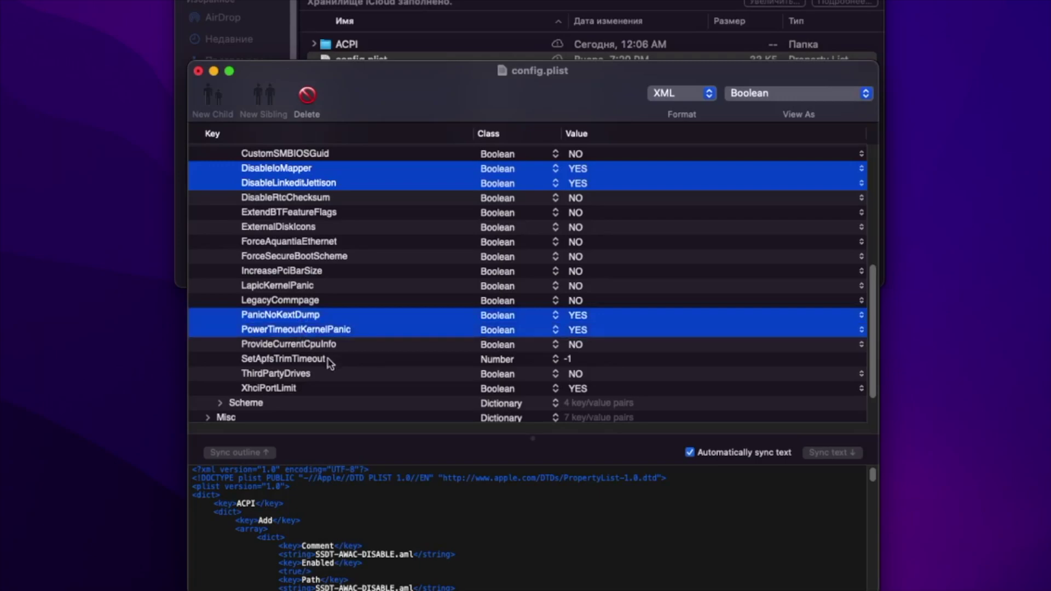
left_click(304, 386, "super")
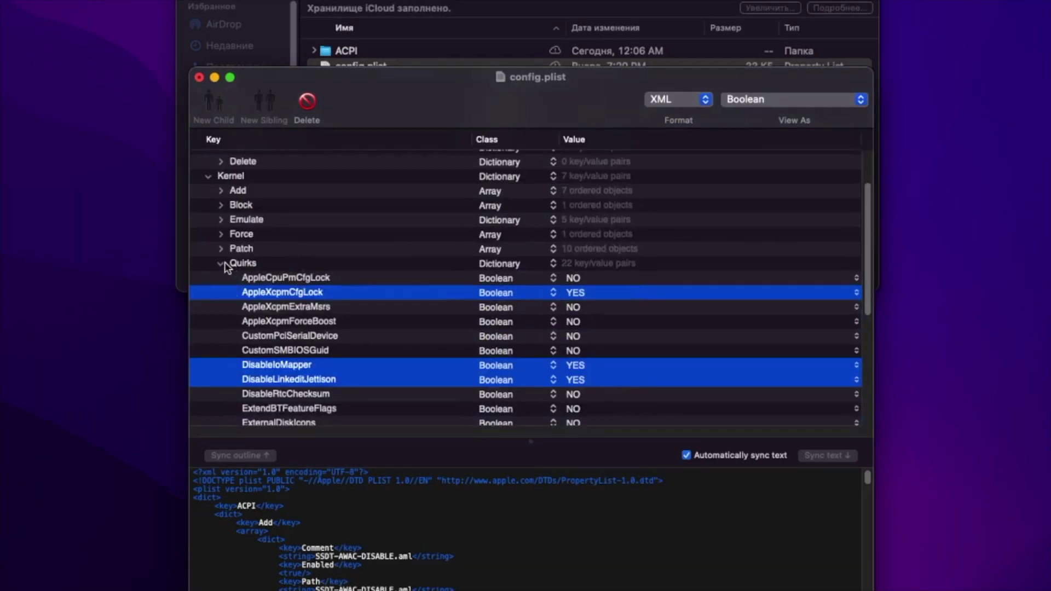
Collapse the Kernel section with its Quirks and expand the Boot group of the Misc section
left_click(220, 258)
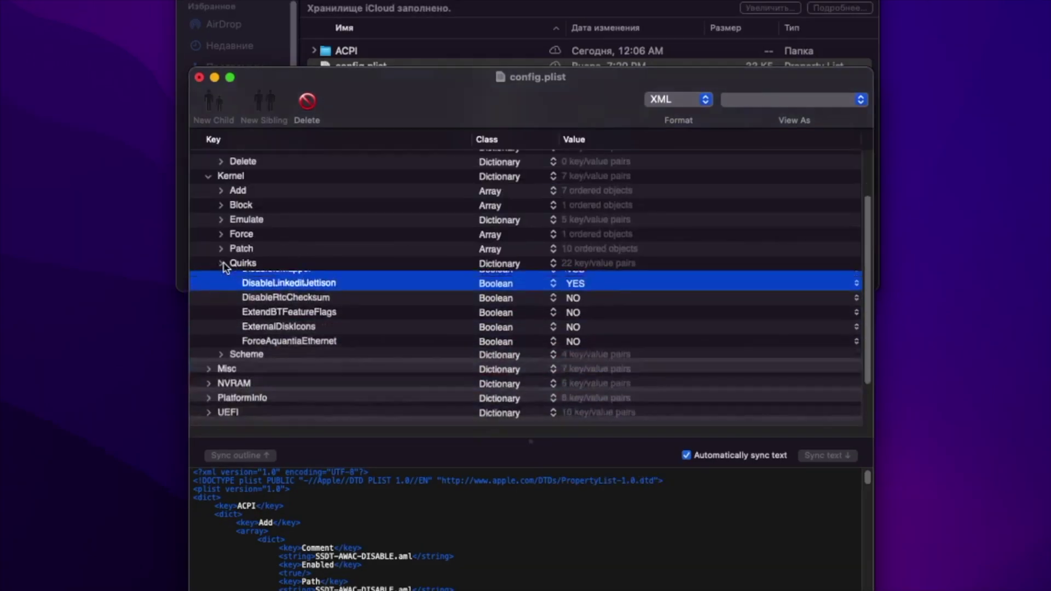
left_click(209, 230)
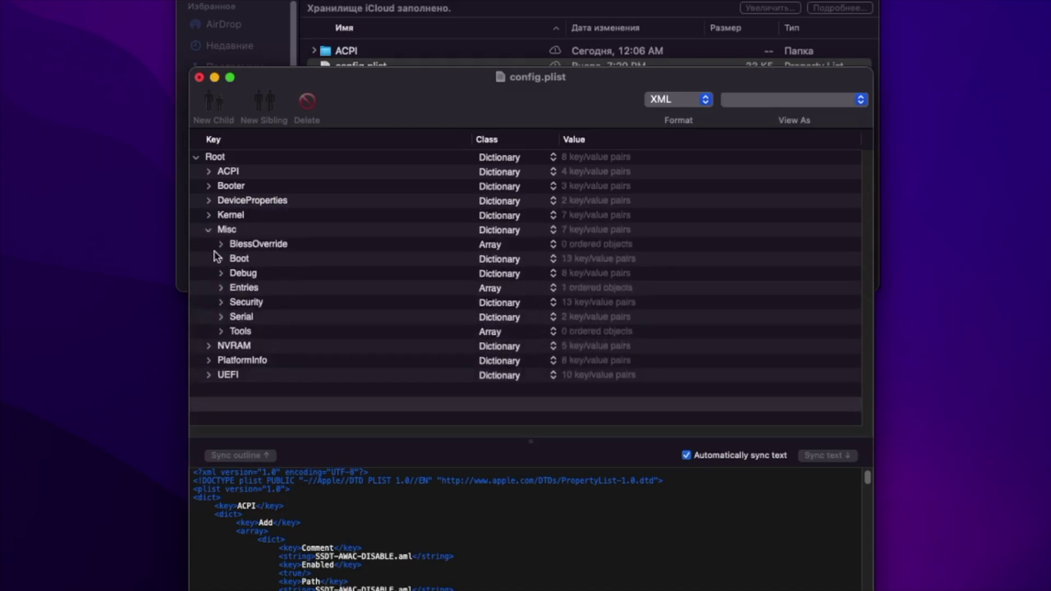
left_click(221, 258)
scroll(405, 305, "down", 3)
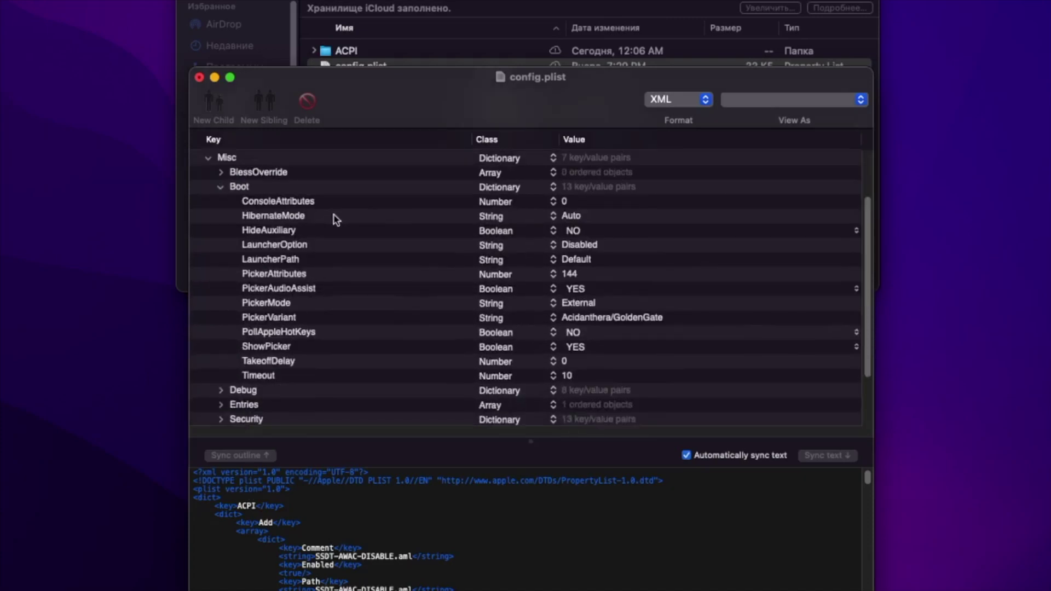
In Misc > Boot, highlight HibernateMode, LauncherOption, PickerAttributes, PickerAudioAssist, PickerMode, PickerVariant, ShowPicker and Timeout for review
left_click(334, 218)
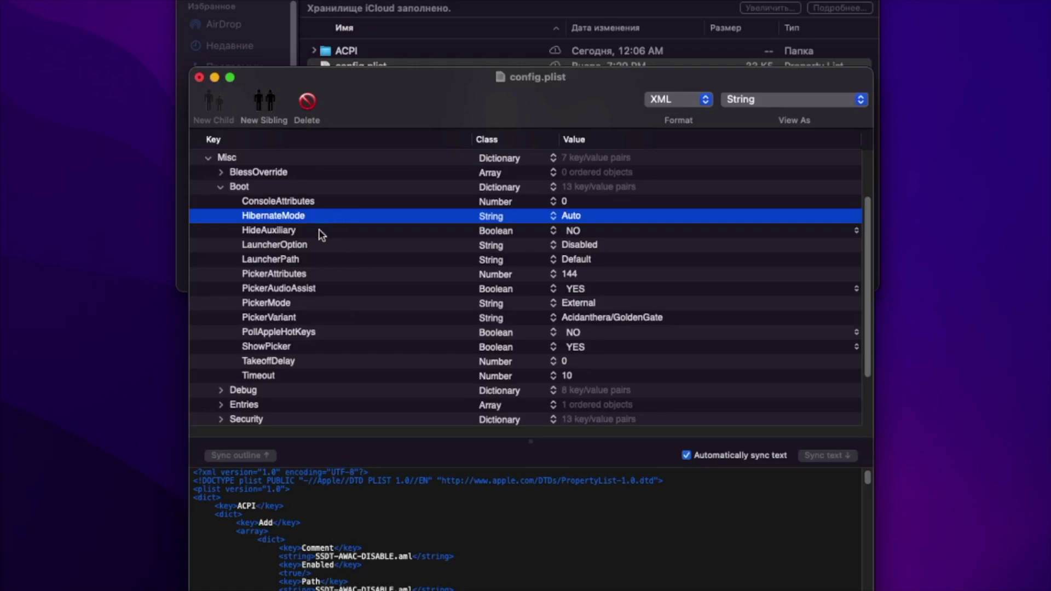
left_click(563, 246, "super")
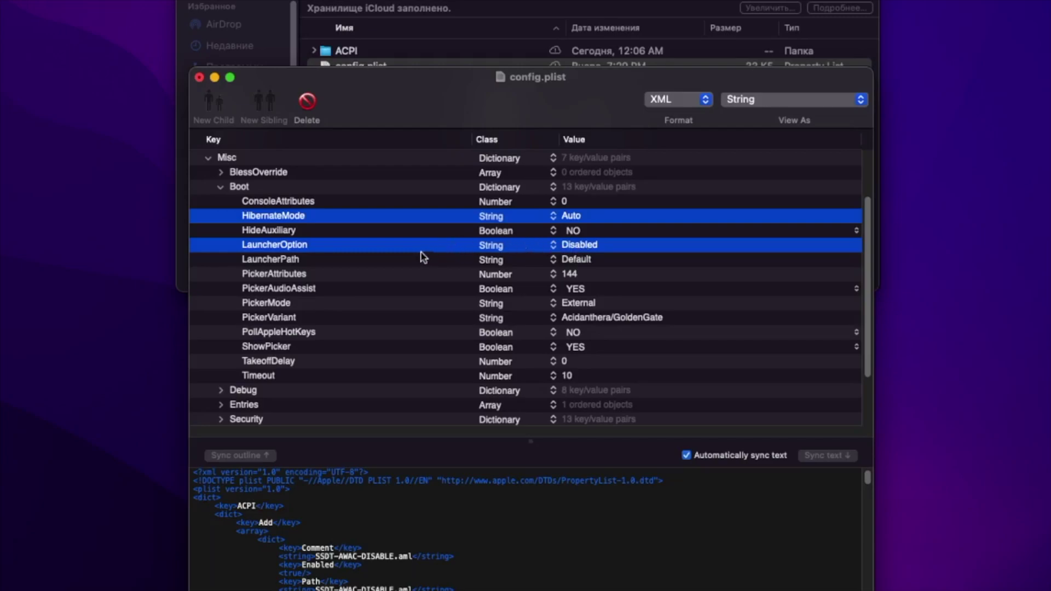
left_click(275, 276, "super")
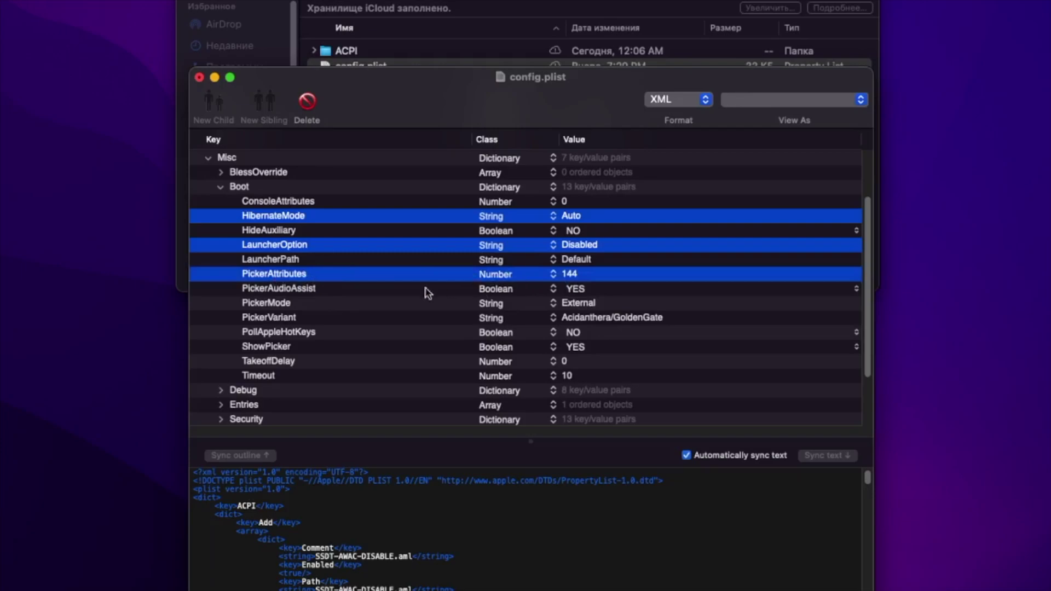
left_click(316, 290, "super")
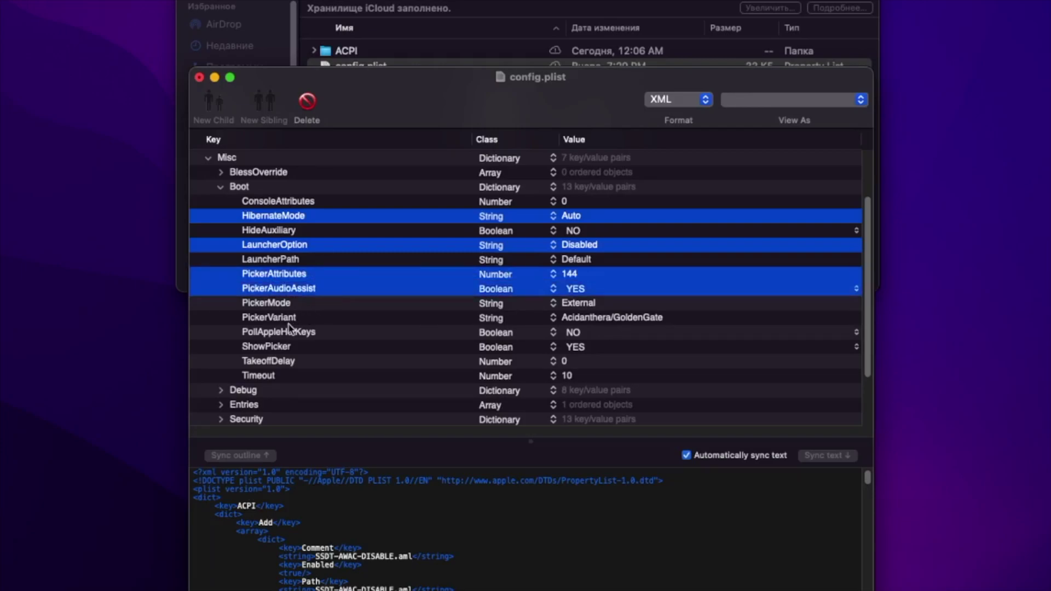
left_click(283, 304, "super")
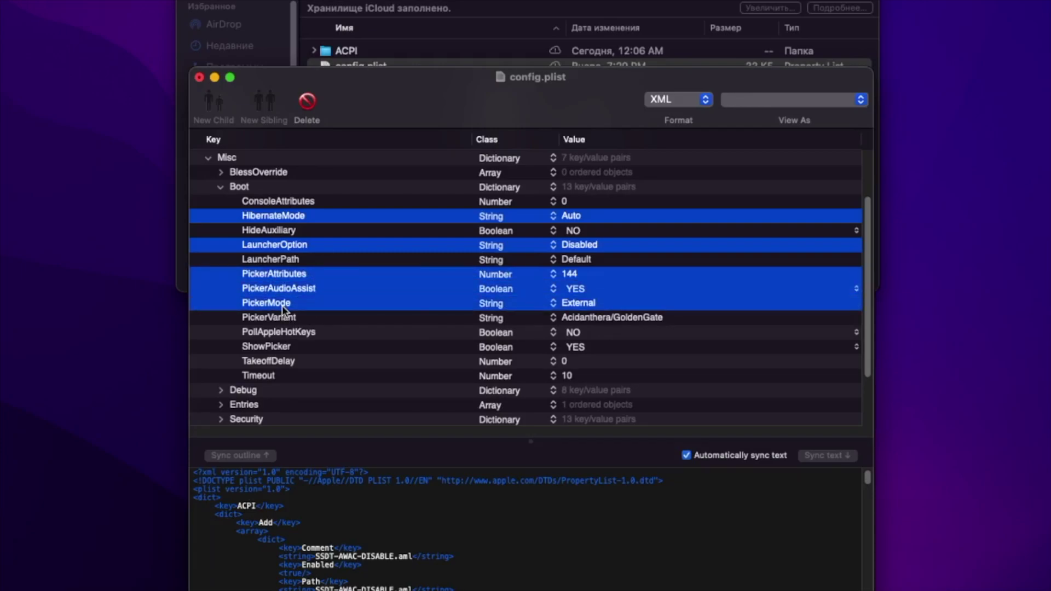
left_click(283, 320, "super")
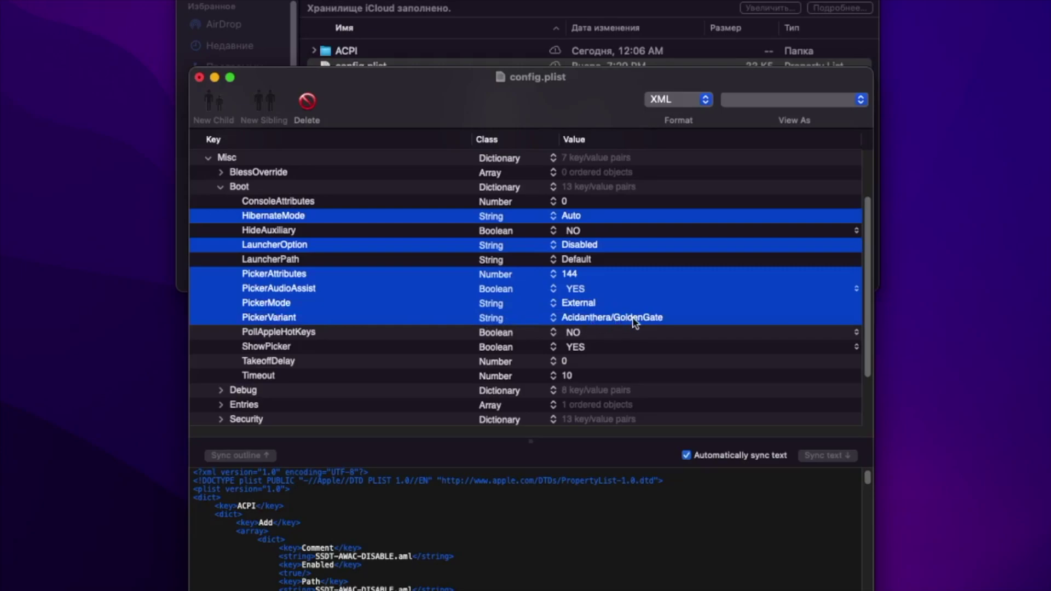
left_click(256, 346, "super")
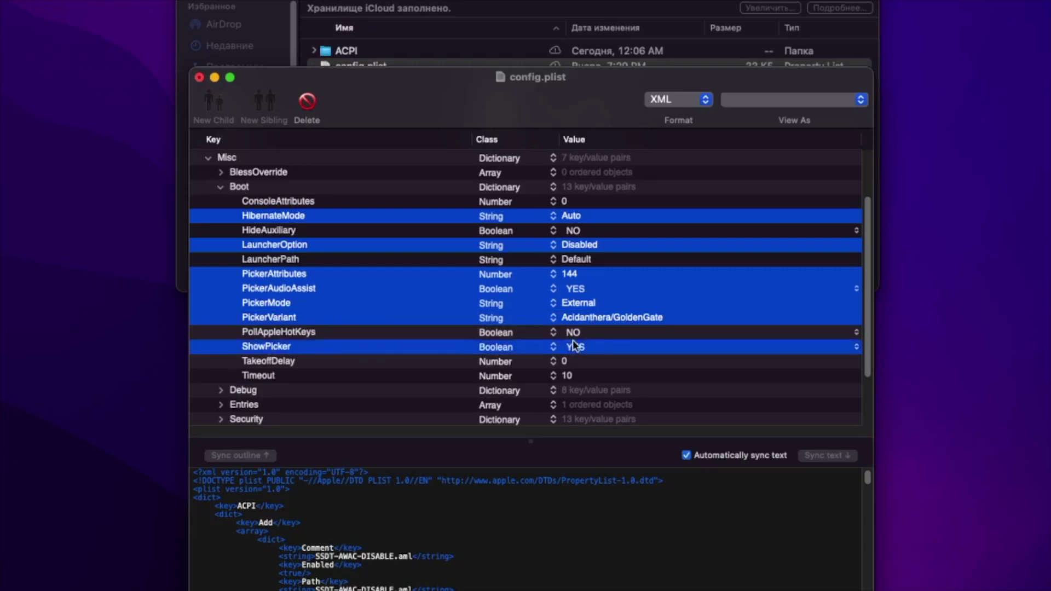
left_click(372, 377, "super")
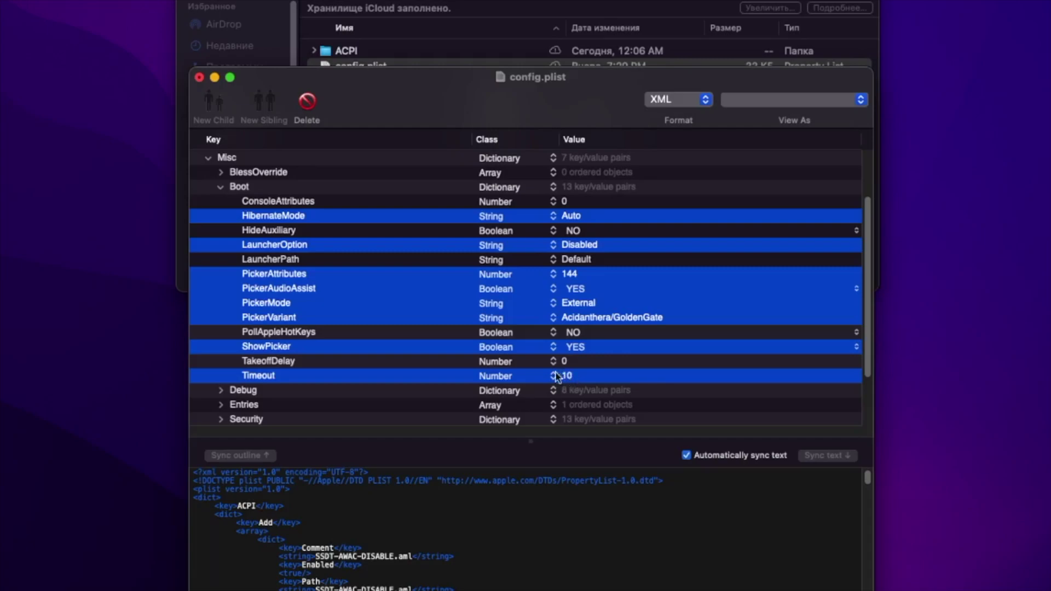
Collapse the Boot group of the Misc section and expand its Security group
scroll(329, 335, "down", 3)
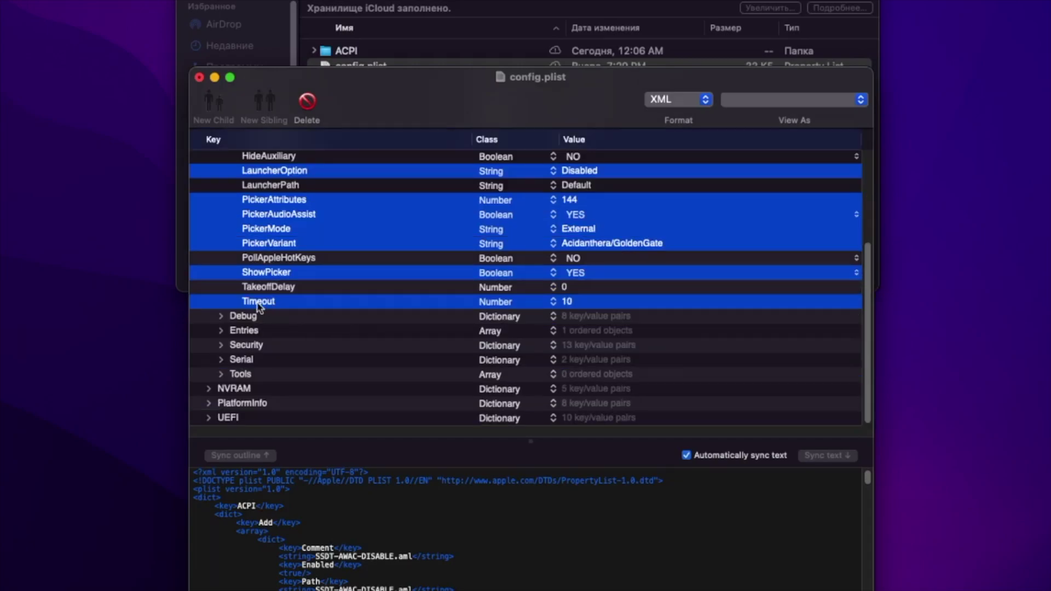
scroll(257, 306, "up", 5)
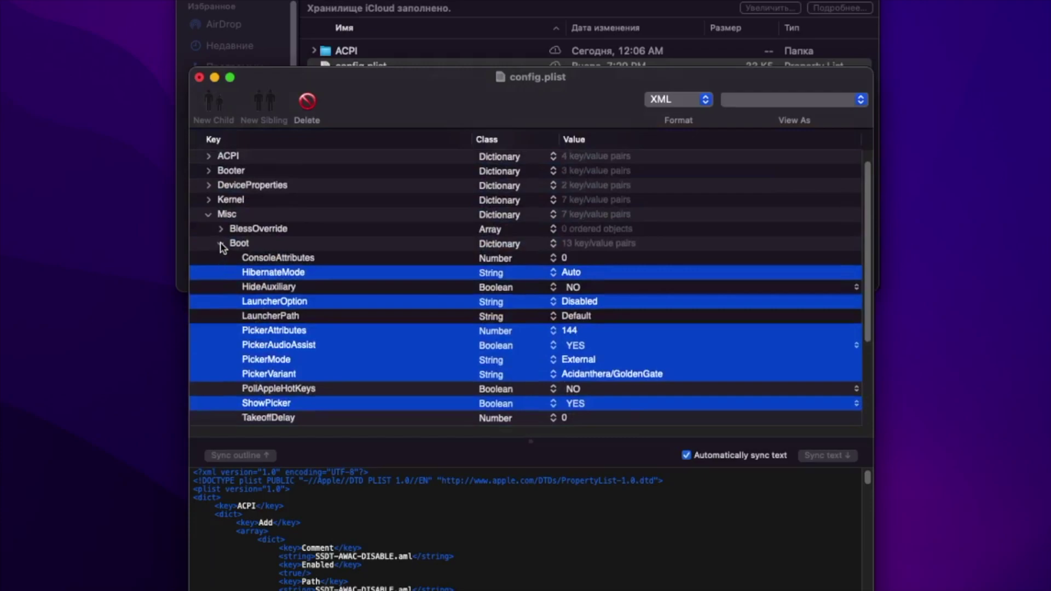
left_click(221, 243)
left_click(220, 305)
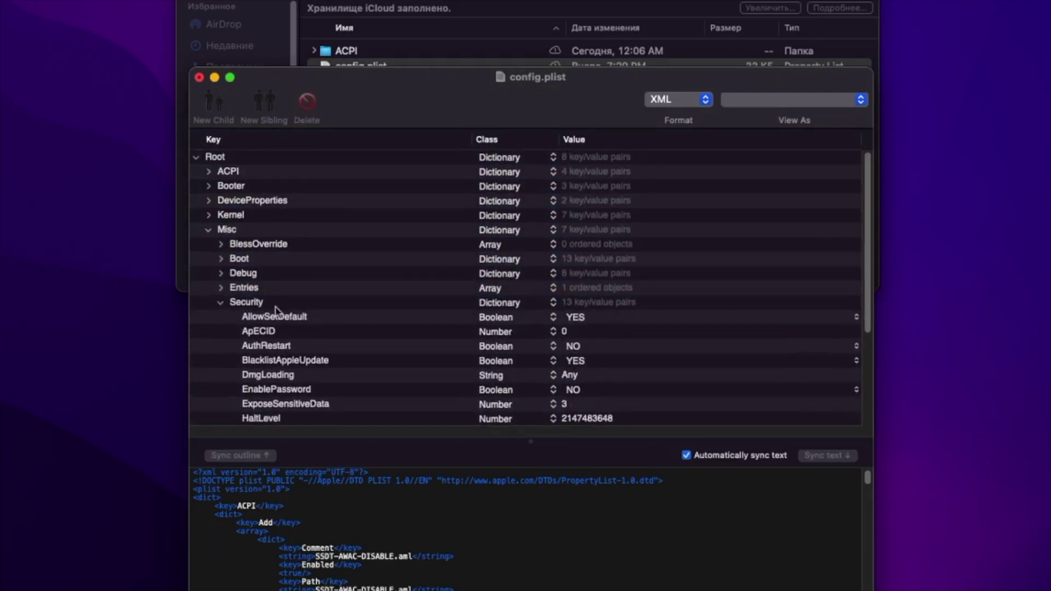
In Misc > Security, highlight AllowSetDefault, DmgLoading, Vault, SecureBootModel, ScanPolicy and ExposeSensitiveData for review, and select HaltLevel on its own
scroll(301, 329, "down", 2)
left_click(294, 267)
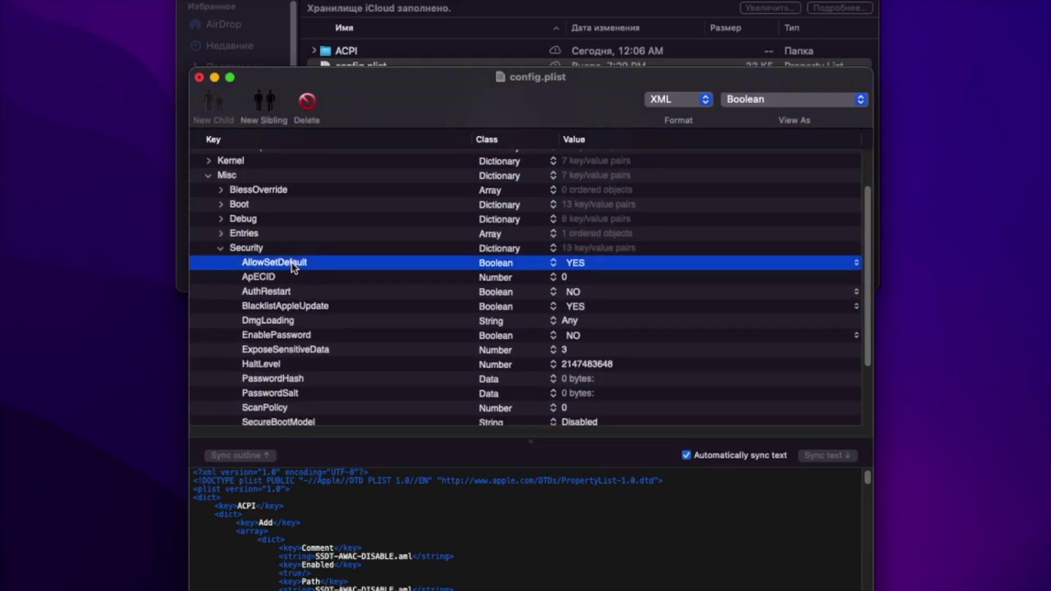
left_click(295, 319, "super")
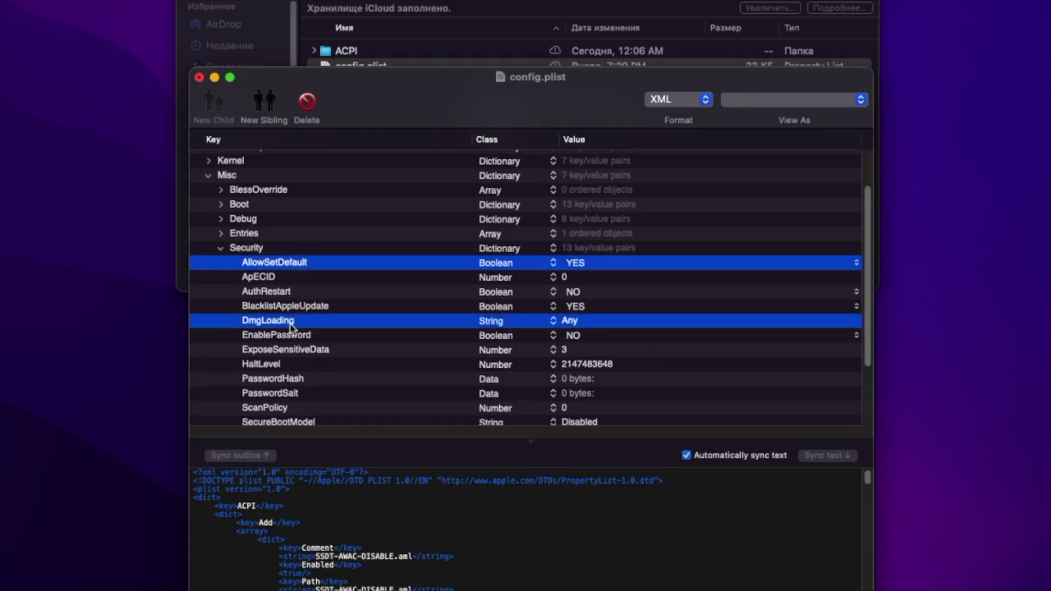
scroll(445, 339, "down", 3)
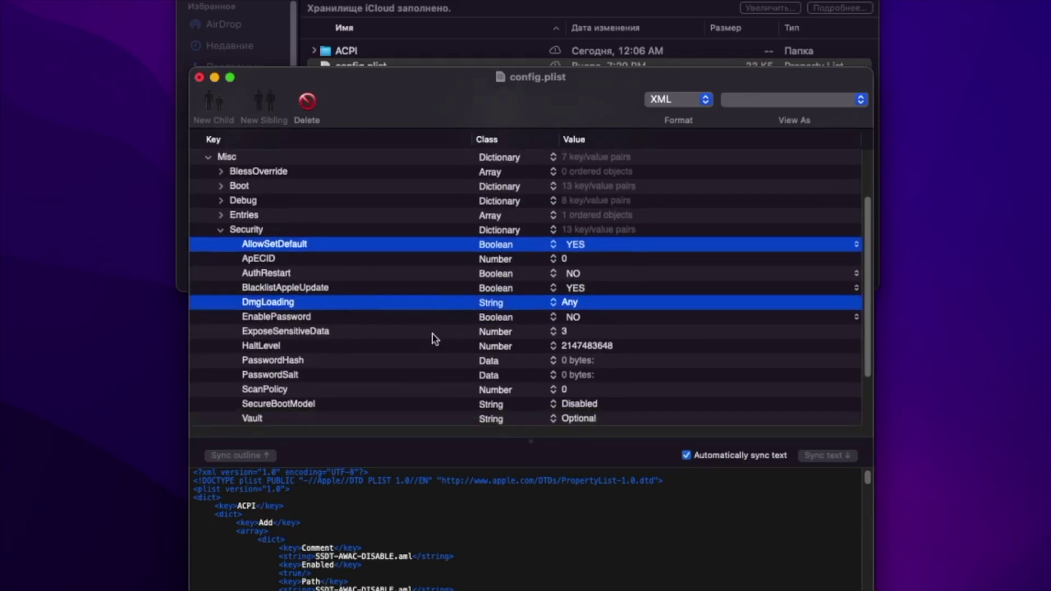
left_click(283, 345, "super")
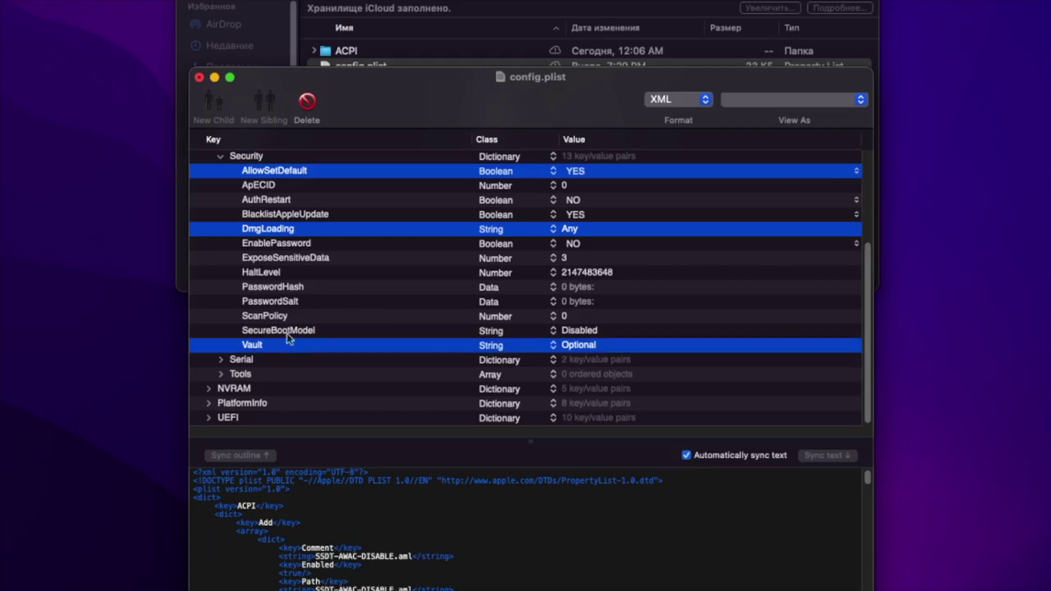
left_click(291, 331, "super")
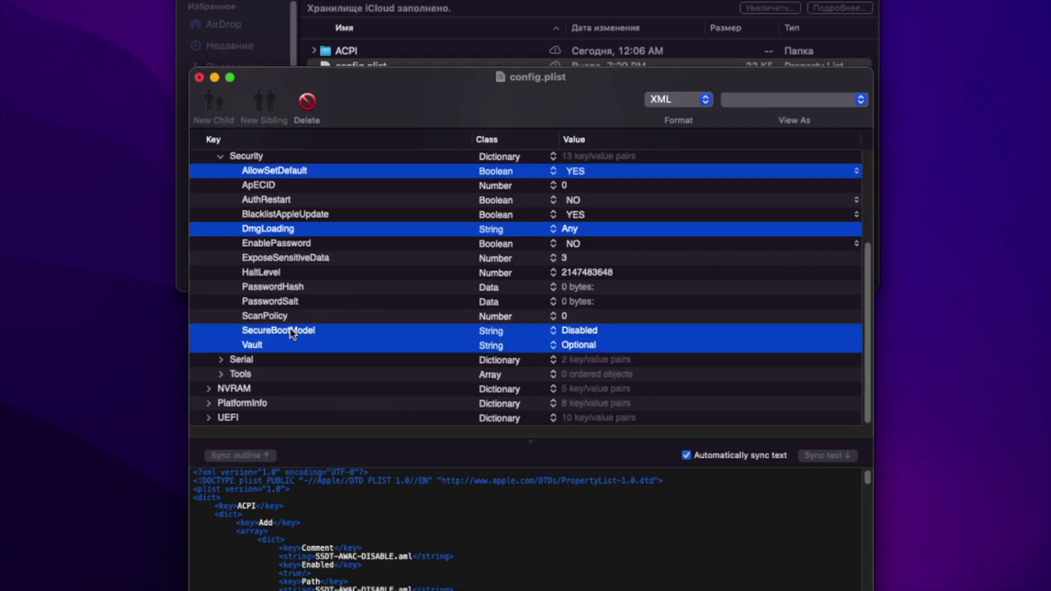
left_click(295, 320, "super")
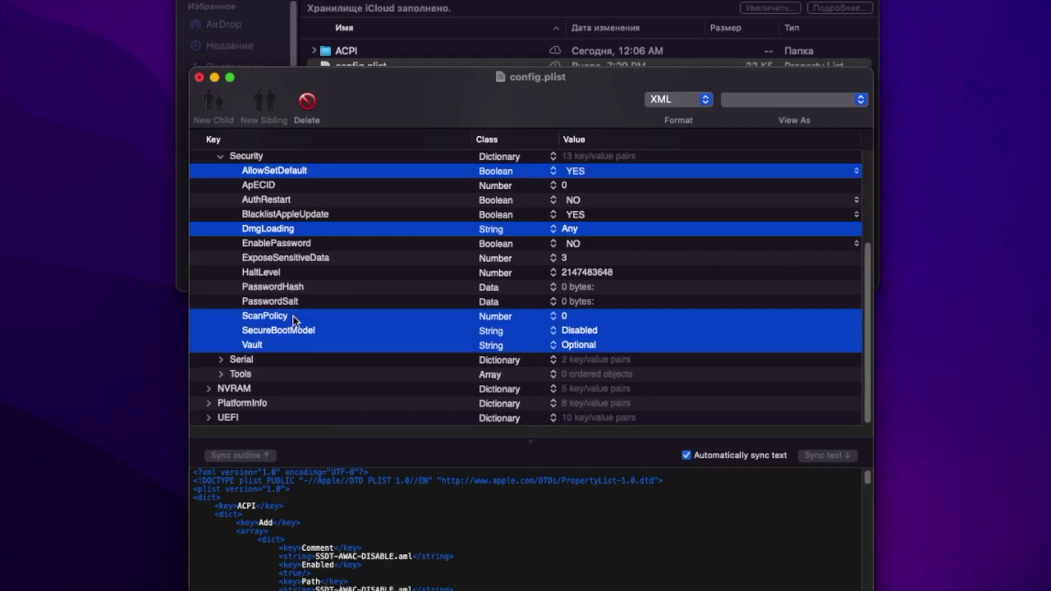
left_click(343, 262, "super")
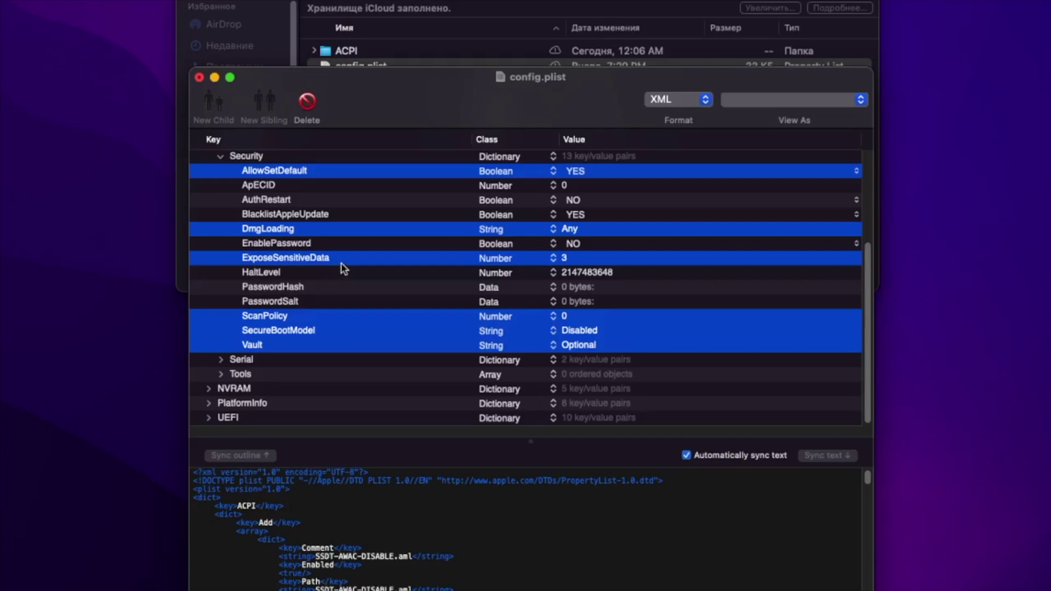
left_click(340, 269)
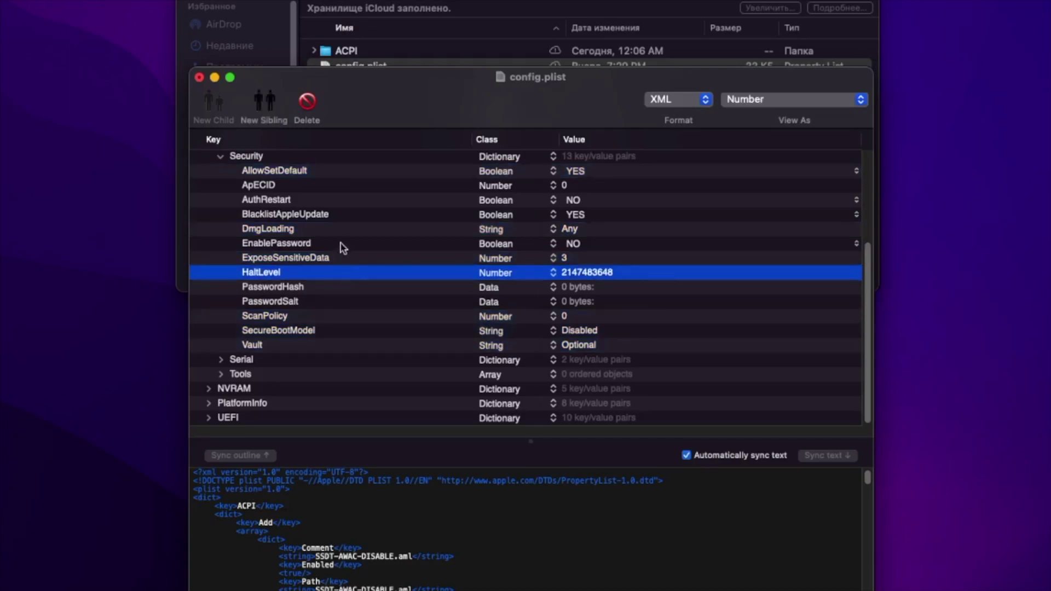
Set DmgLoading in Misc > Security to Signed
left_click(606, 232)
left_click(579, 229)
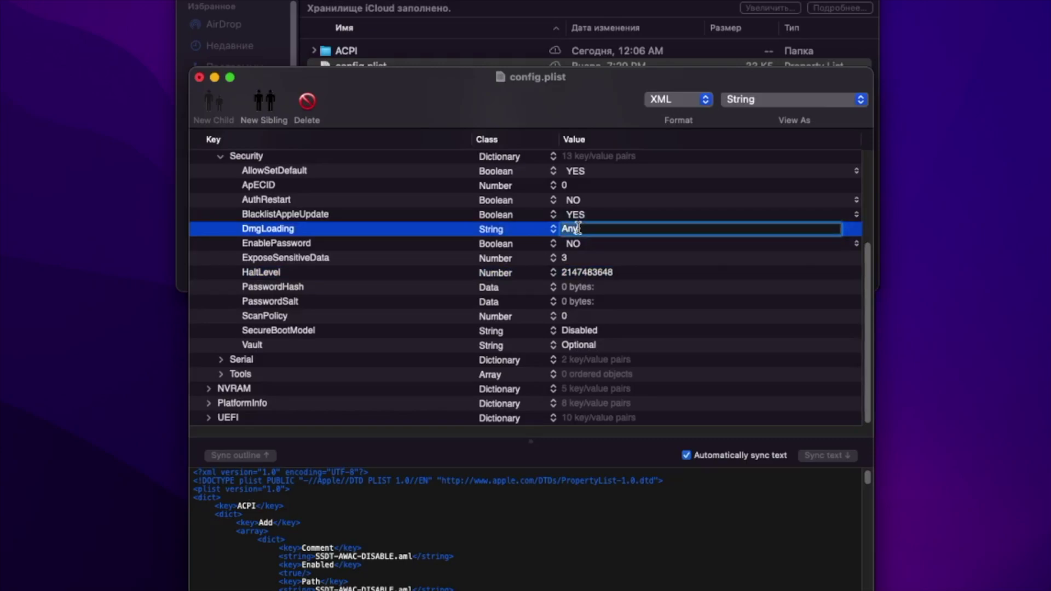
double_click(579, 229)
type("Signed")
key("Return")
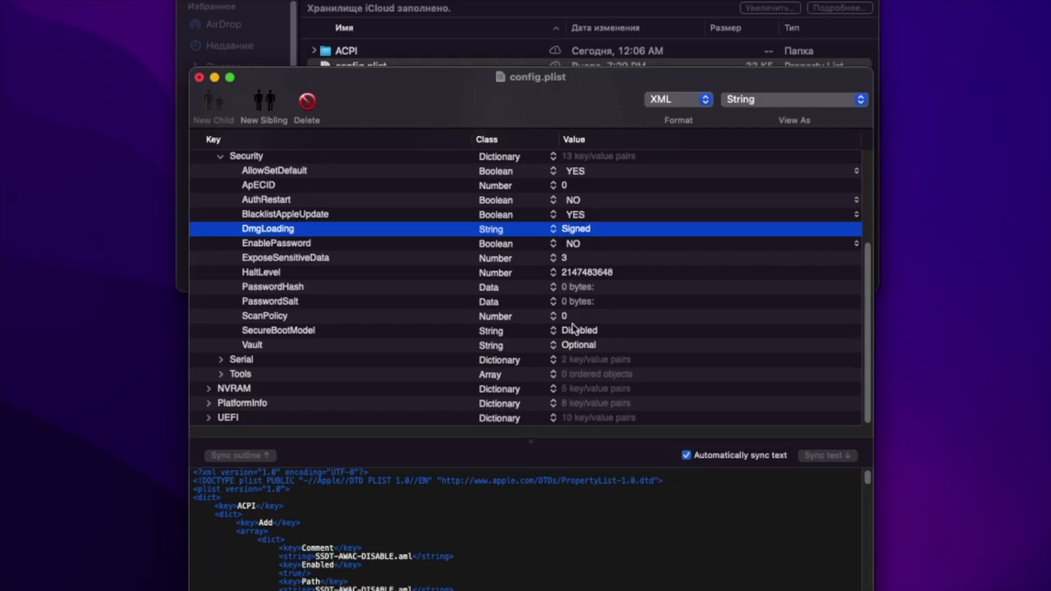
Leave SecureBootModel as it is and set DmgLoading in Misc > Security back to Any
left_click(573, 330)
left_click(576, 330)
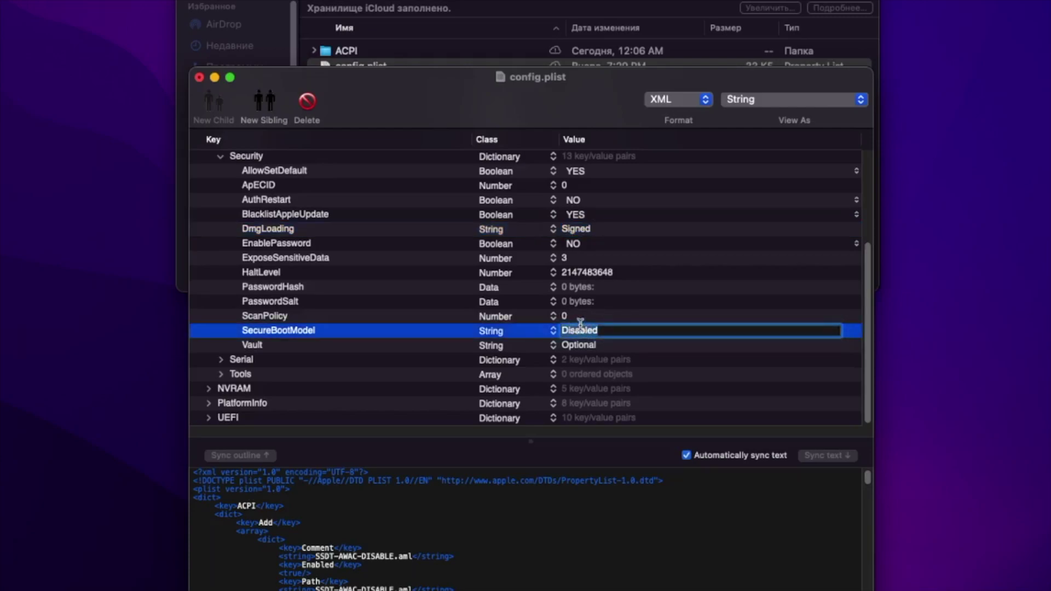
double_click(594, 229)
type("Any")
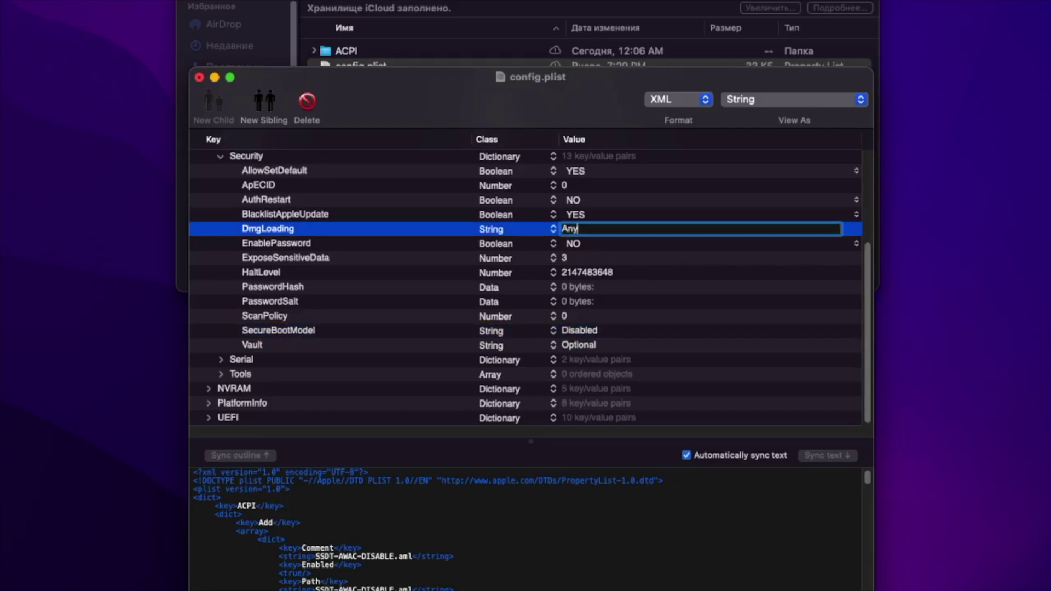
Confirm Any as the DmgLoading value in Misc > Security and collapse the Security group
key("Return")
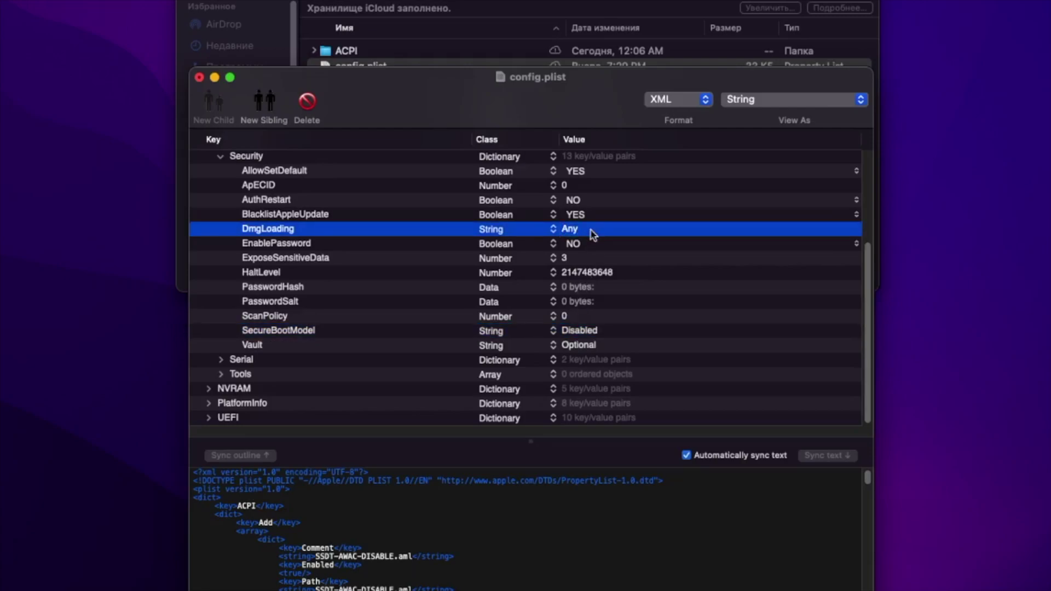
left_click(316, 318)
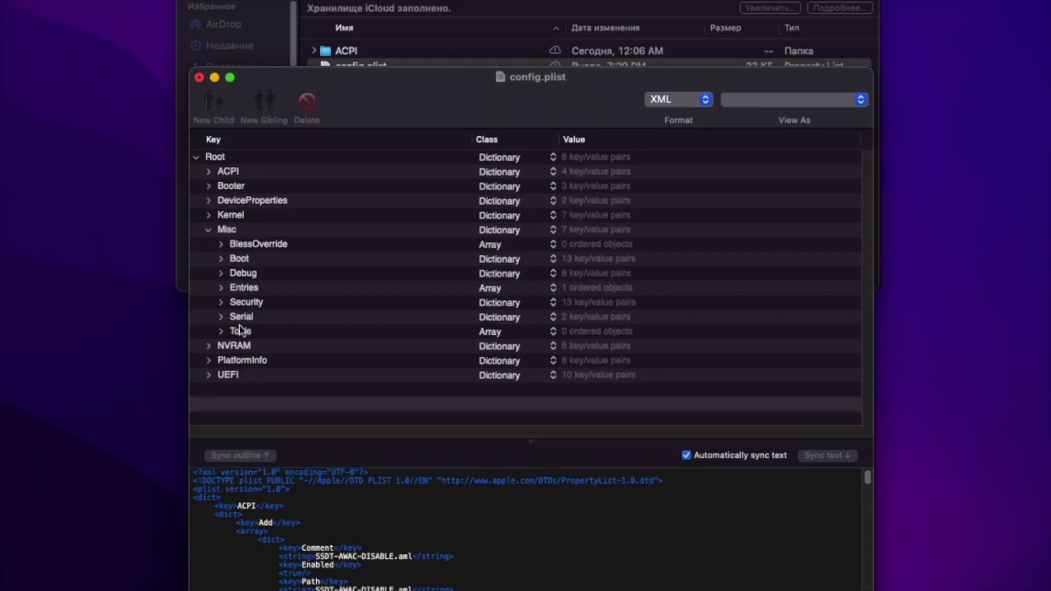
Expand the 7C436110-AB2A-4BBB-A880-FE41995C9F82 entry in NVRAM > Add and select boot-args for review
left_click(209, 346)
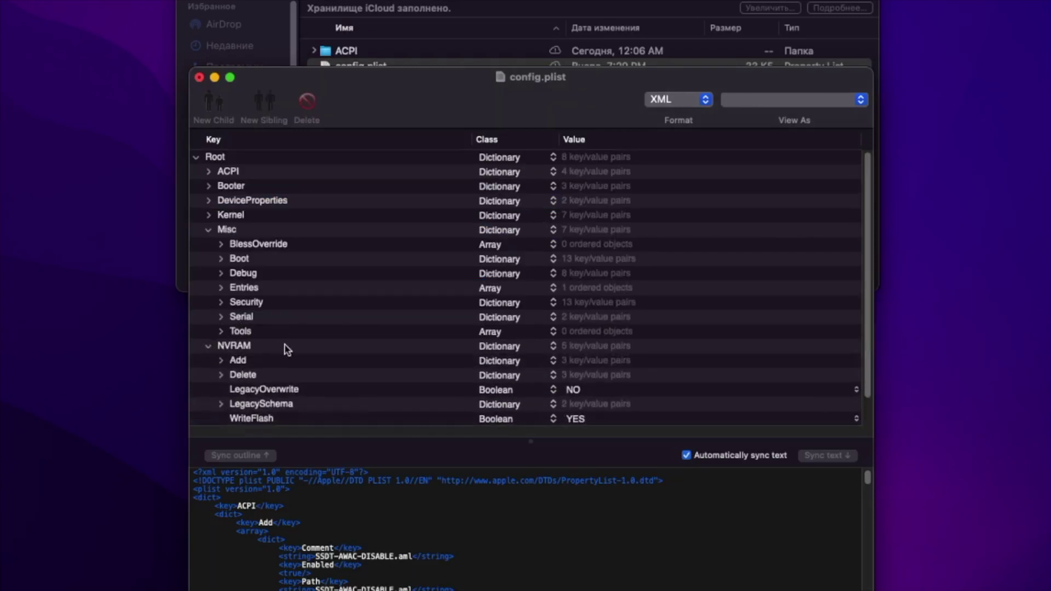
scroll(268, 312, "down", 2)
left_click(221, 331)
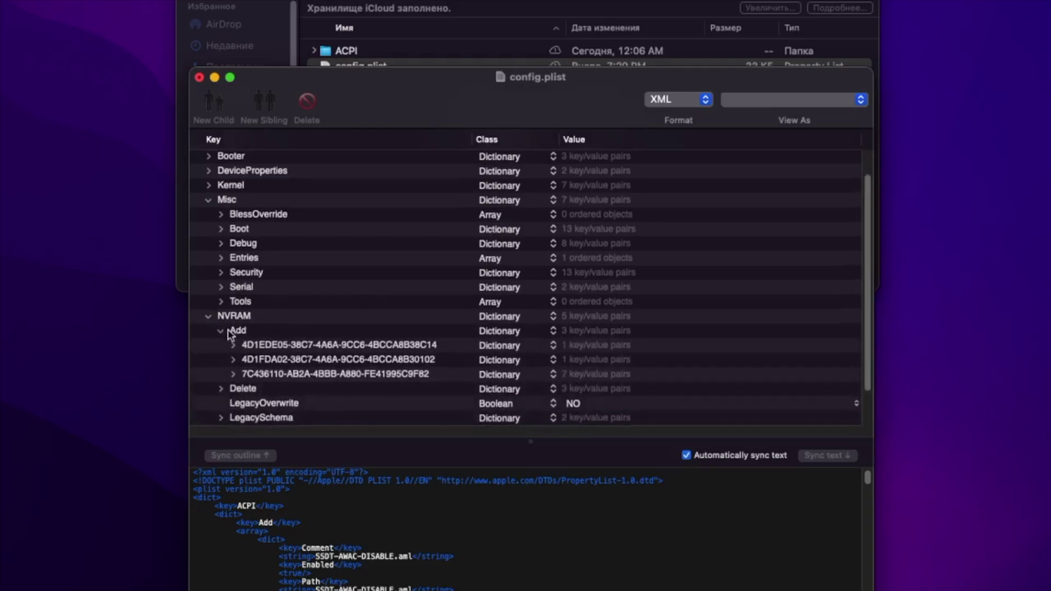
left_click(233, 374)
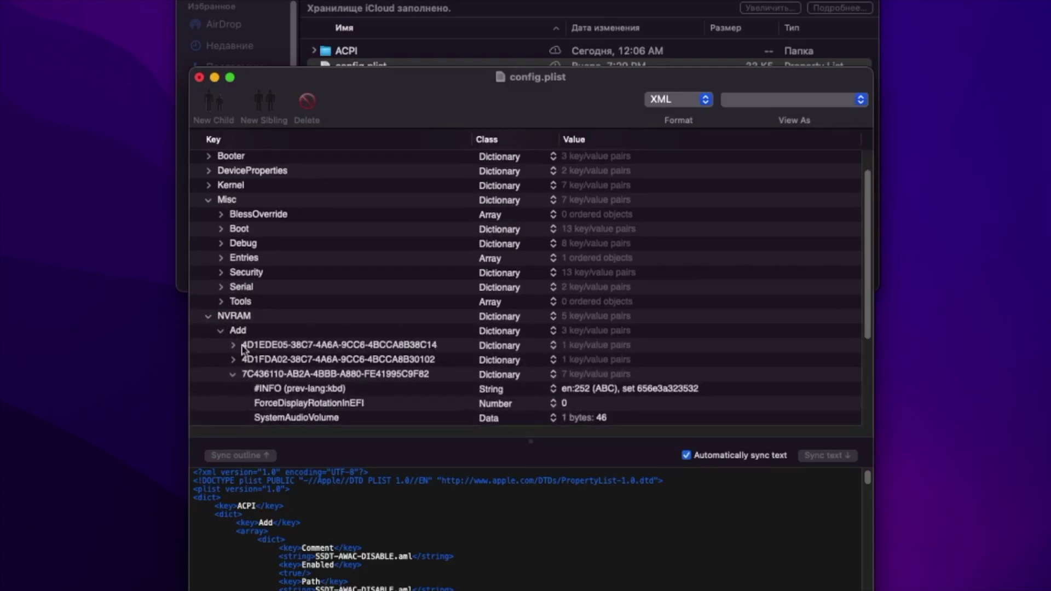
left_click(232, 374)
left_click(233, 374)
scroll(329, 329, "down", 3)
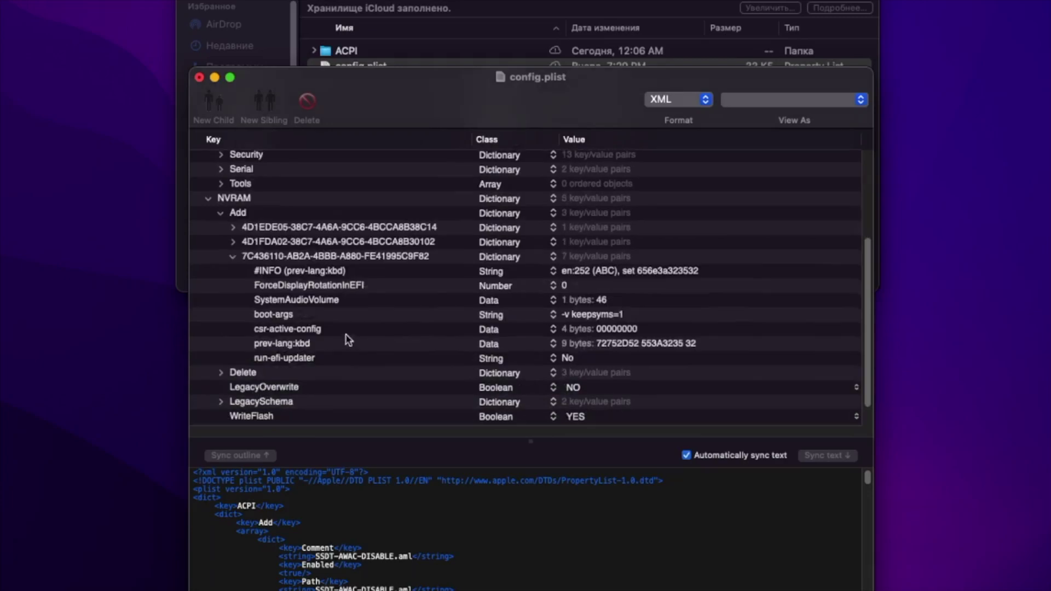
left_click(335, 315)
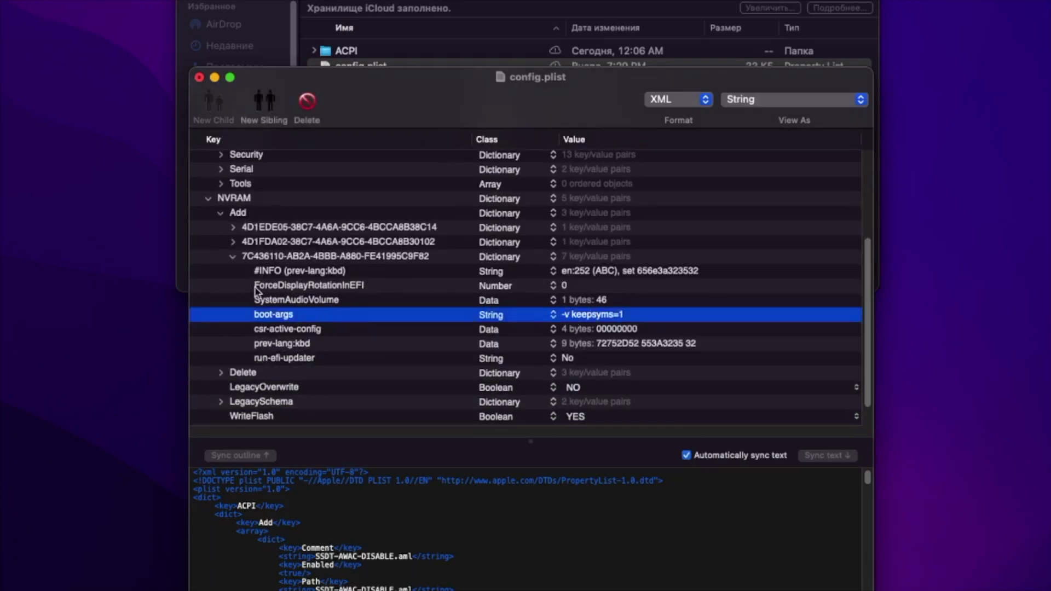
Collapse the NVRAM section, then expand PlatformInfo and select its Generic group for review
left_click(221, 213)
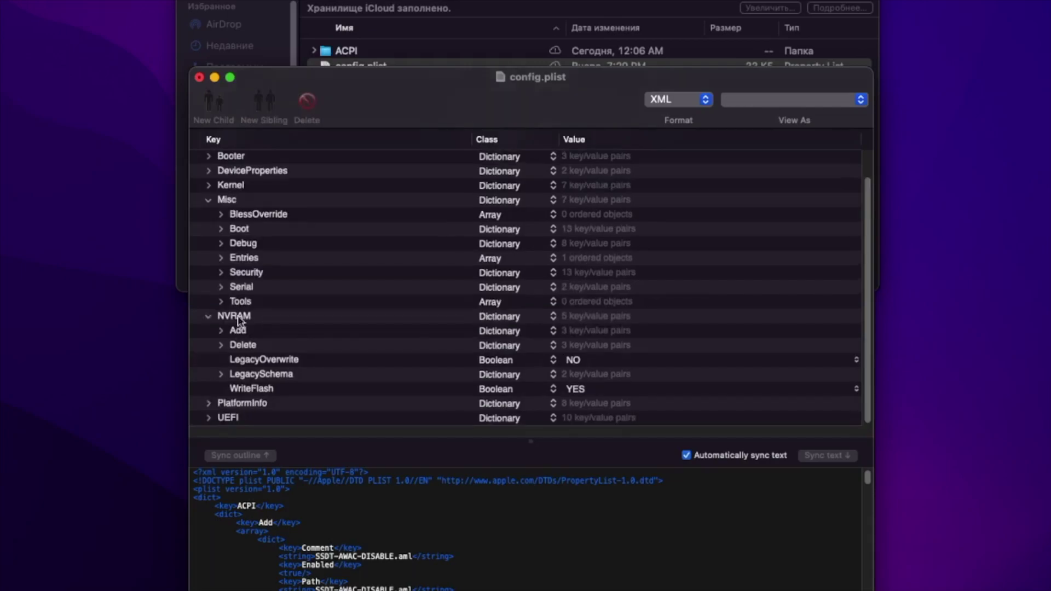
left_click(208, 317)
left_click(208, 361)
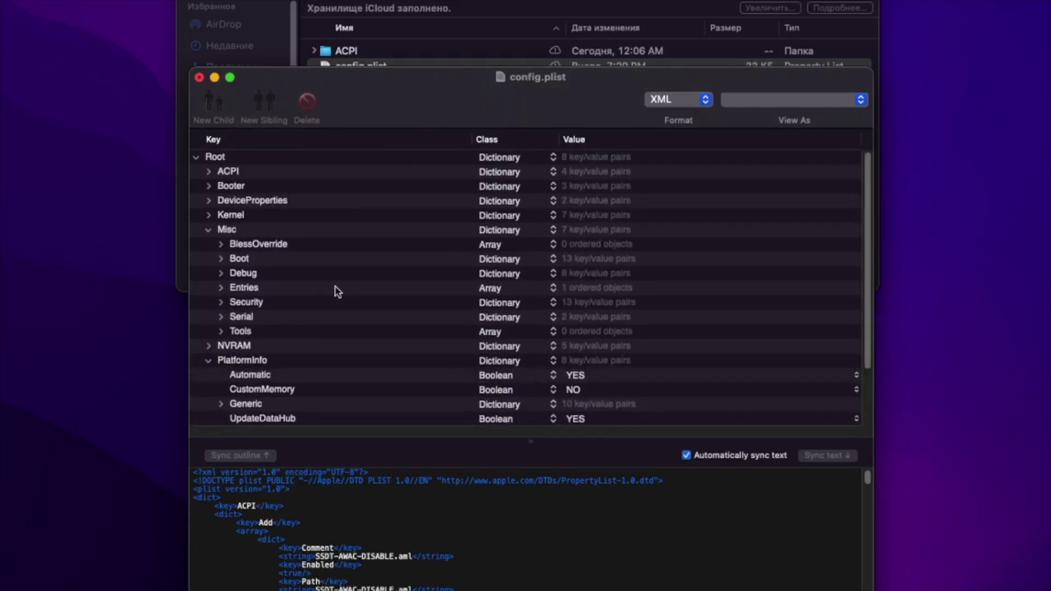
scroll(368, 329, "down", 2)
left_click(238, 333)
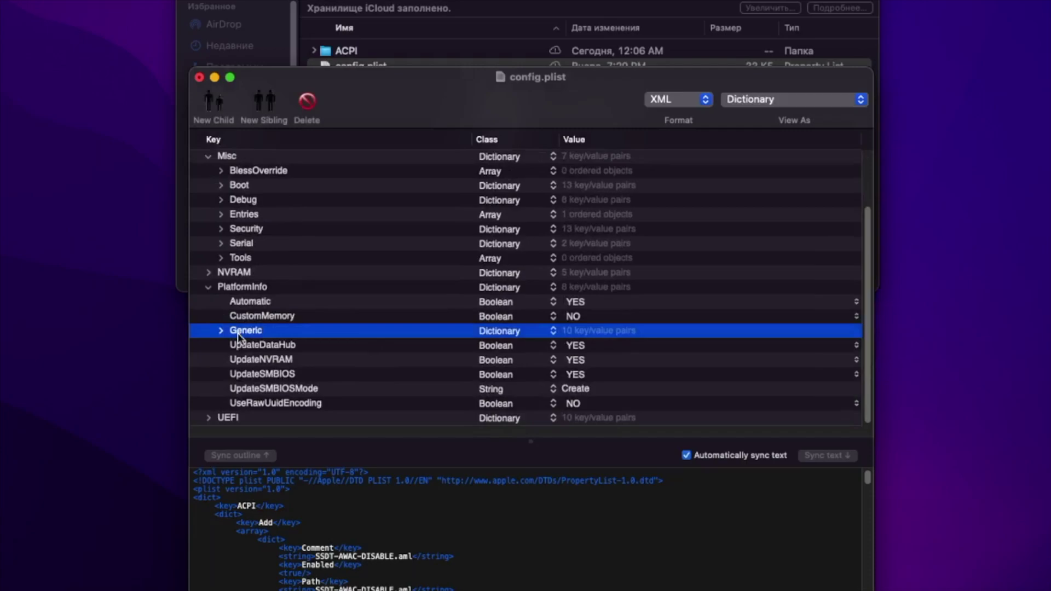
Collapse PlatformInfo, expand UEFI > APFS and highlight EnableJumpstart and JumpstartHotPlug for review
left_click(208, 287)
left_click(208, 375)
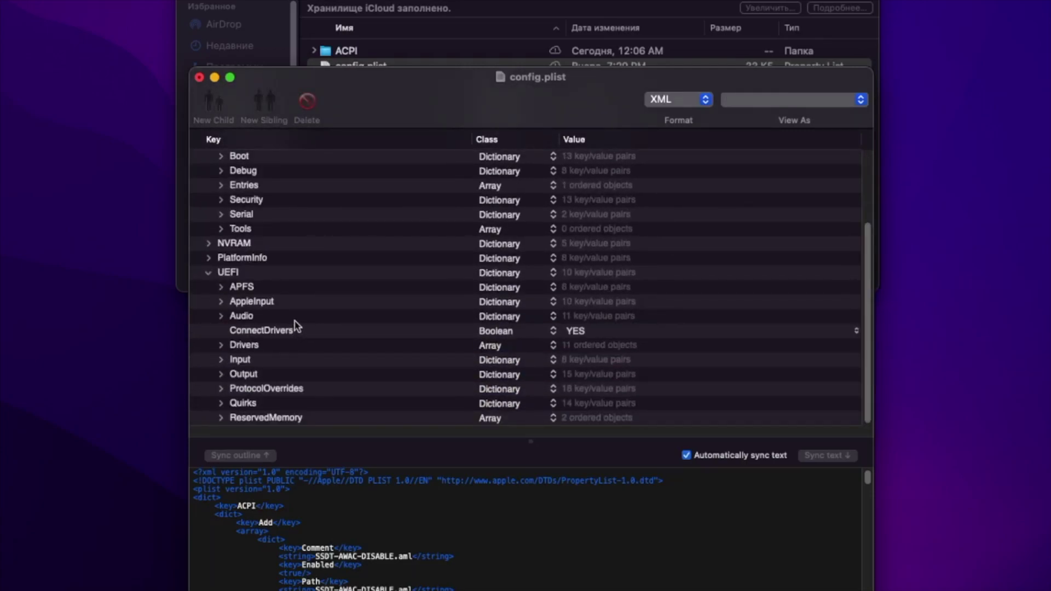
left_click(221, 287)
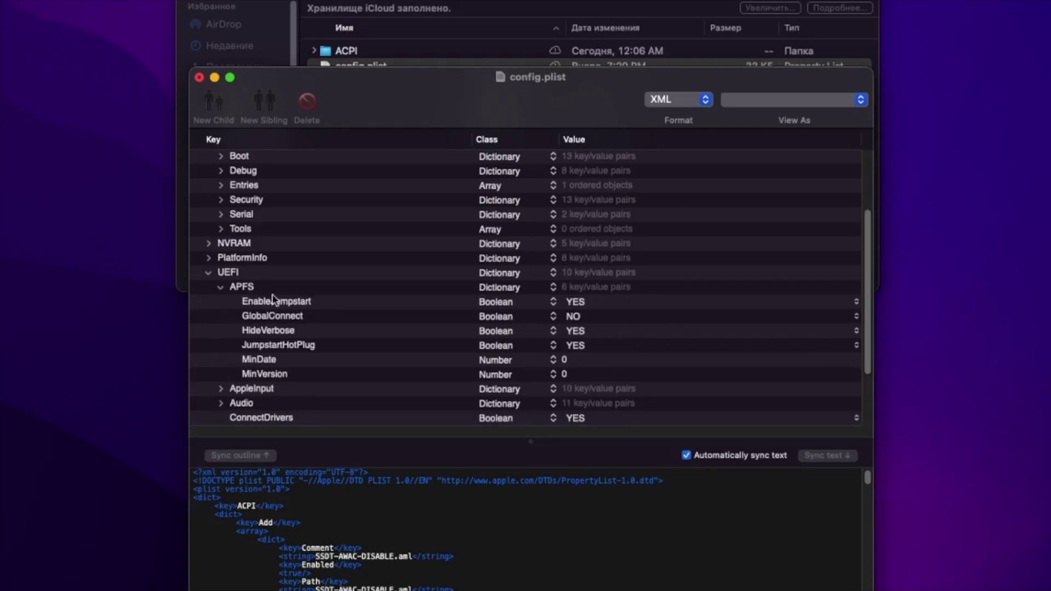
left_click(364, 306)
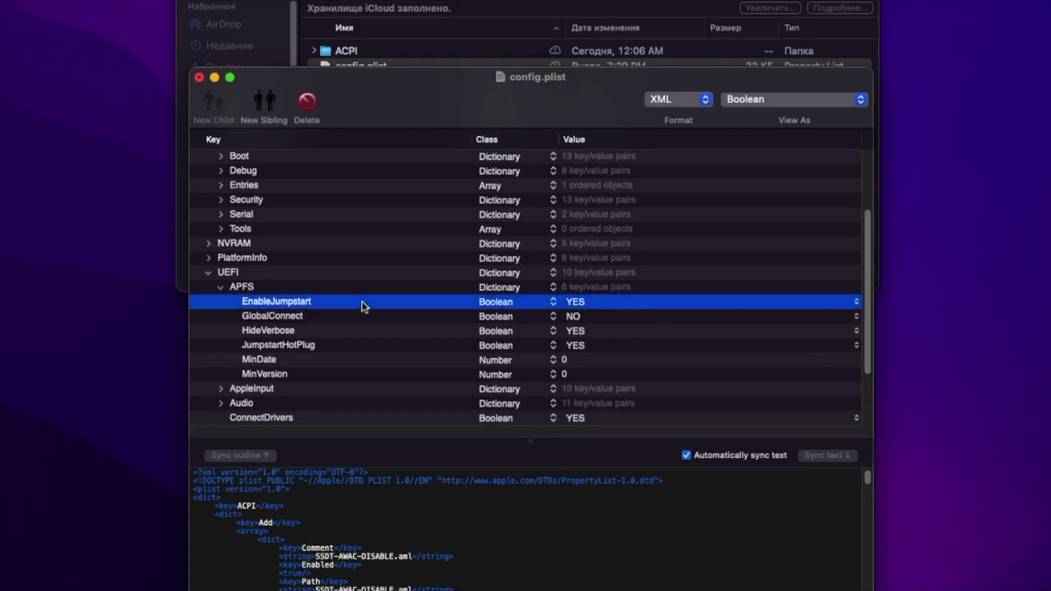
left_click(337, 347, "super")
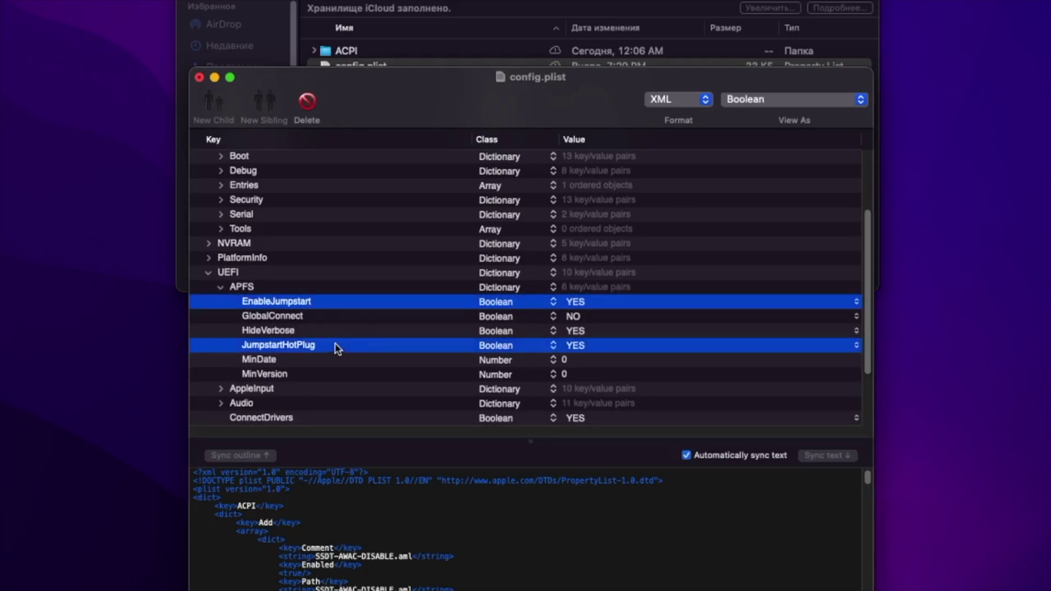
Set both MinDate and MinVersion in UEFI > APFS to -1
left_click(308, 362)
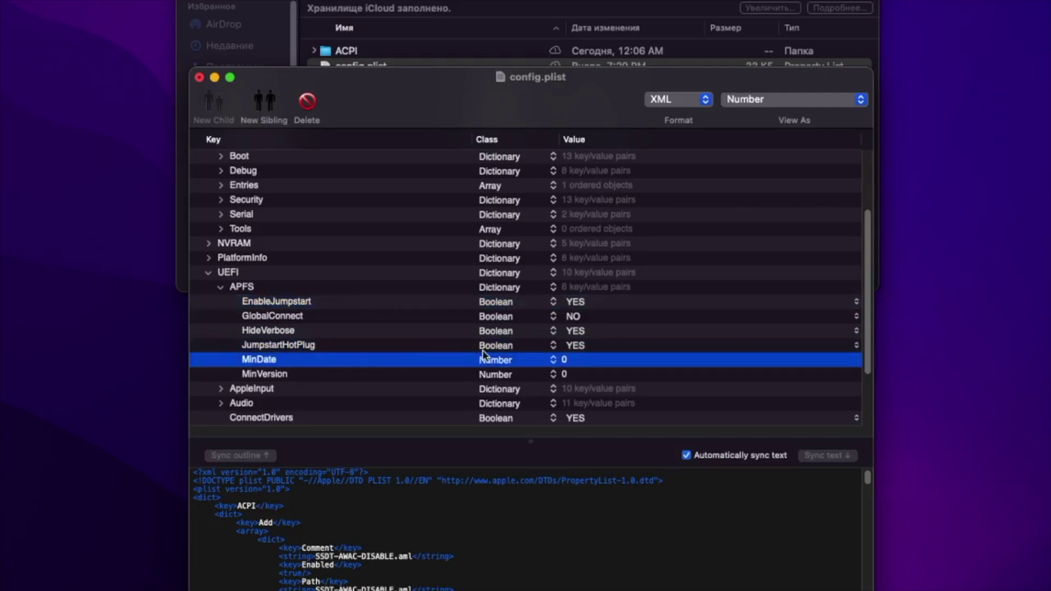
left_click(573, 362)
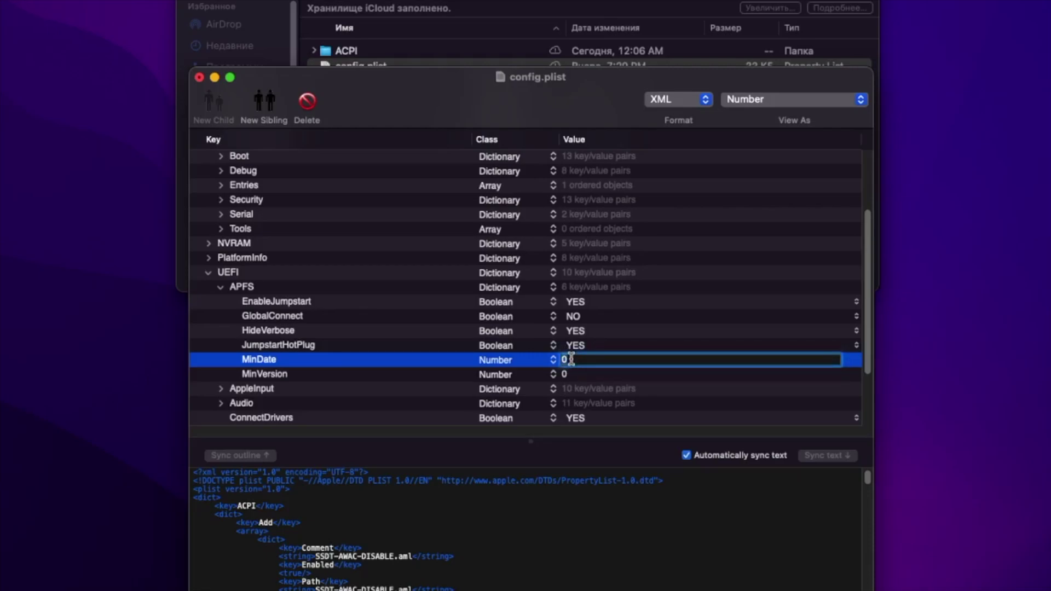
type("-1")
key("Return")
type("-1")
Expand the AppleInput group of the UEFI section and select AppleEvent for review
scroll(219, 329, "down", 3)
left_click(226, 302)
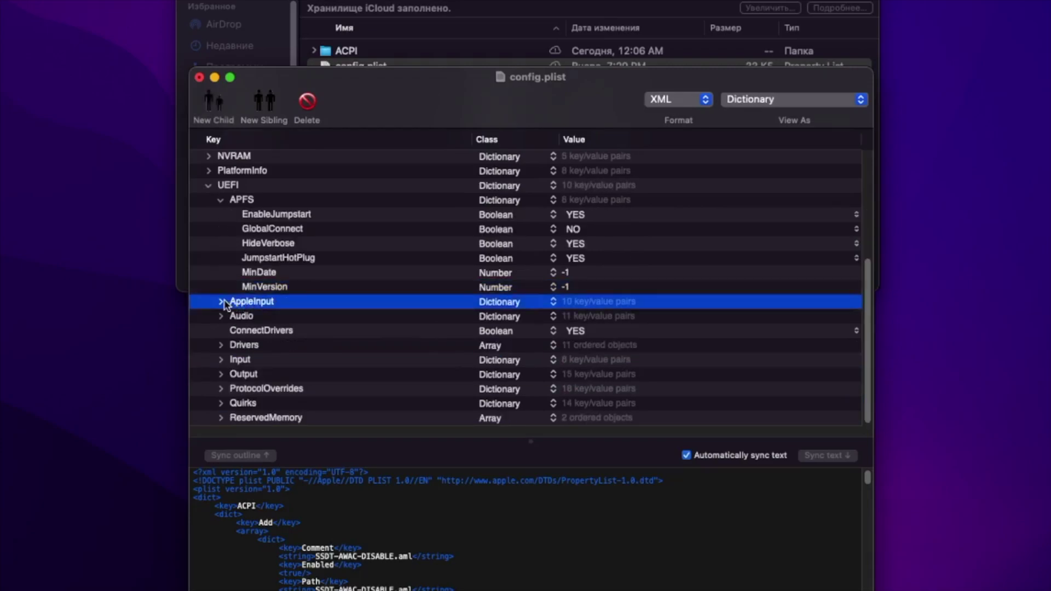
left_click(221, 301)
left_click(469, 317)
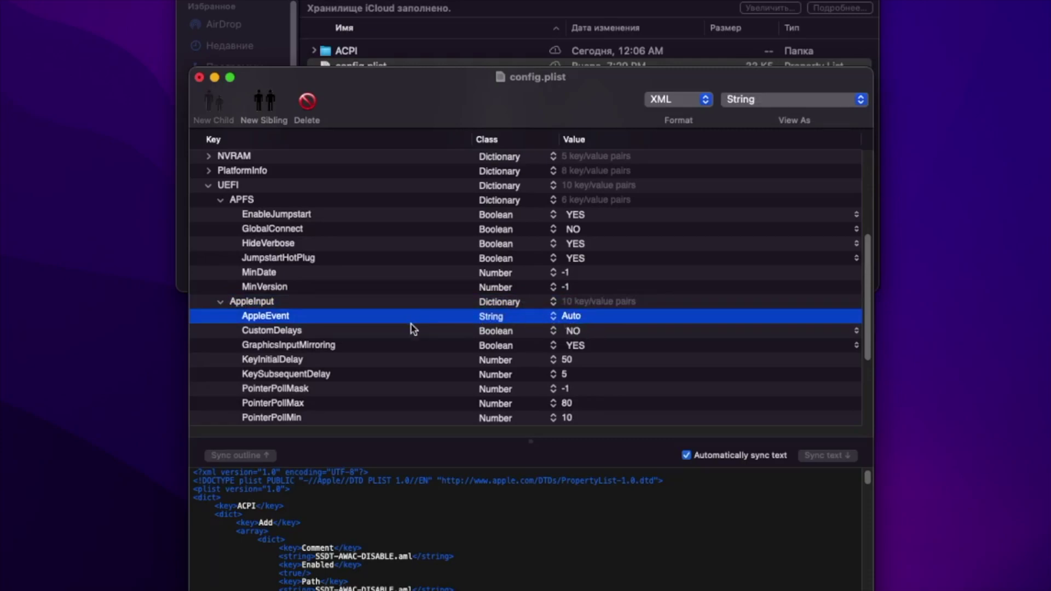
Expand the Audio group of the UEFI section and review its settings, selecting AudioOutMask and PlayChime
scroll(406, 340, "down", 3)
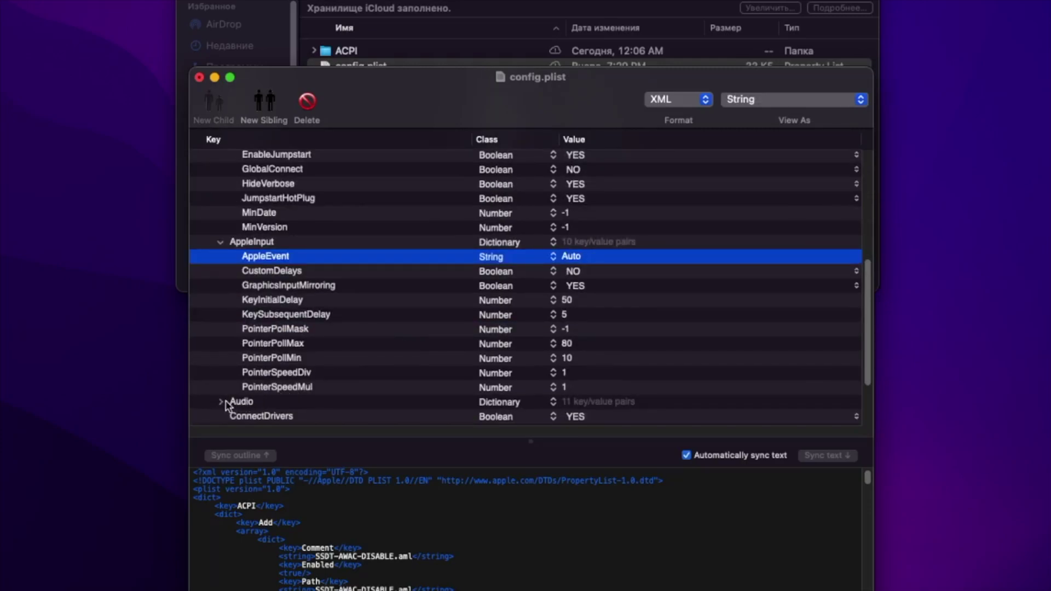
left_click(222, 404)
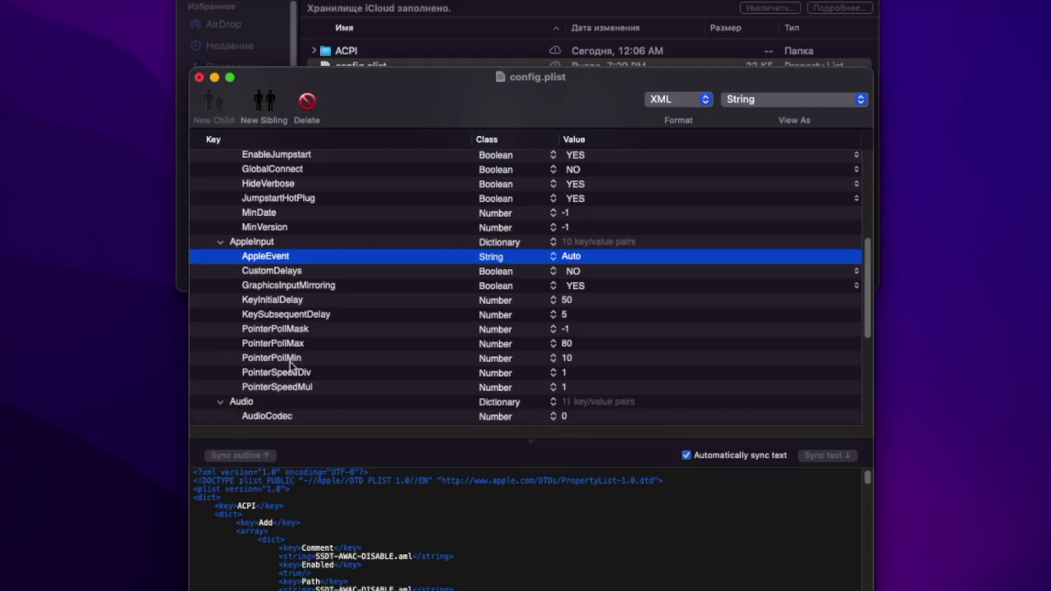
scroll(293, 361, "down", 4)
scroll(293, 361, "down", 3)
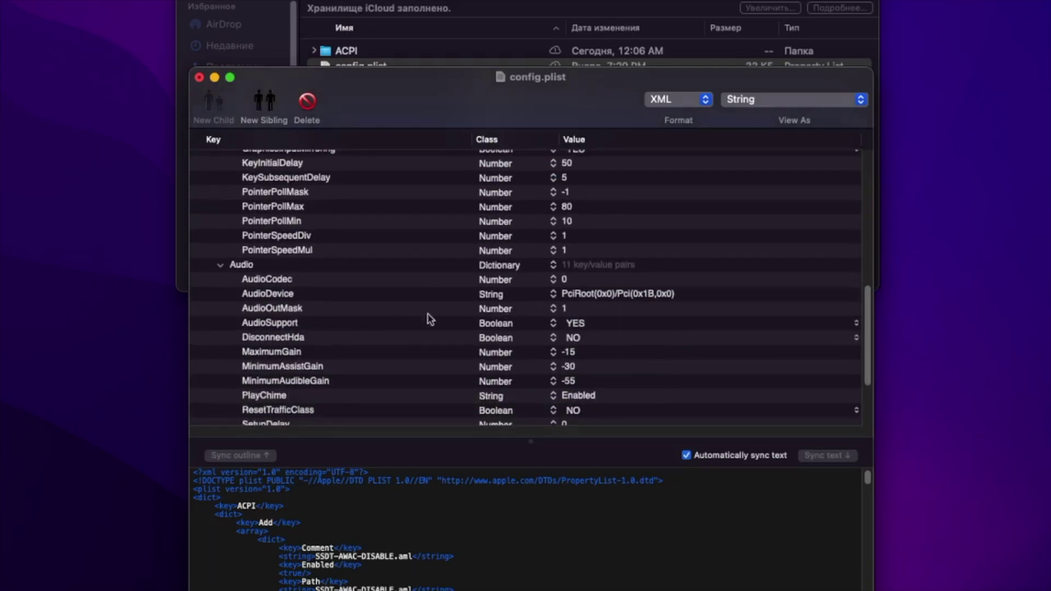
left_click(317, 312)
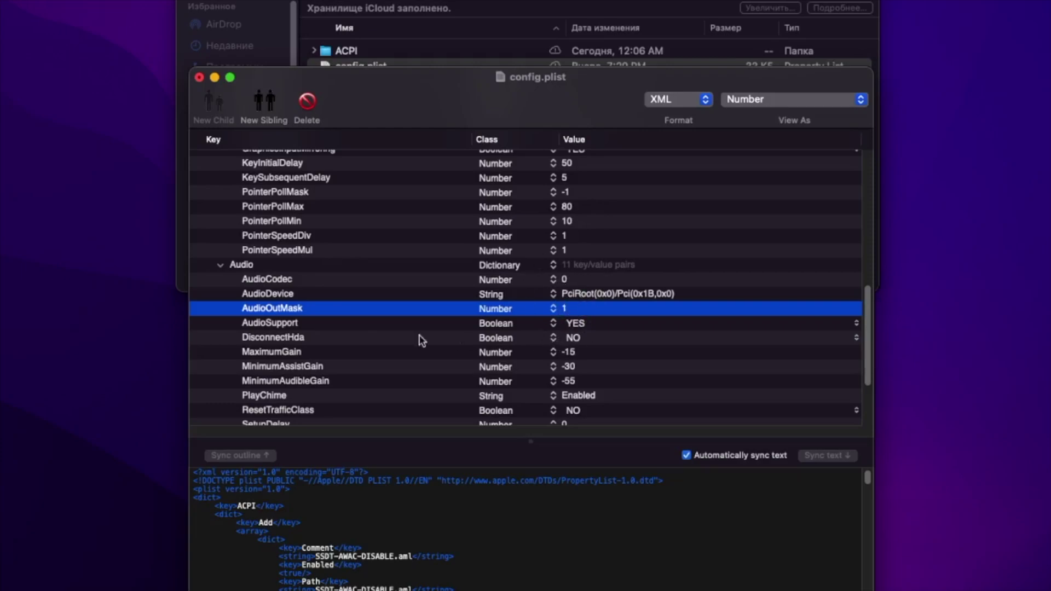
scroll(383, 320, "down", 3)
left_click(327, 316)
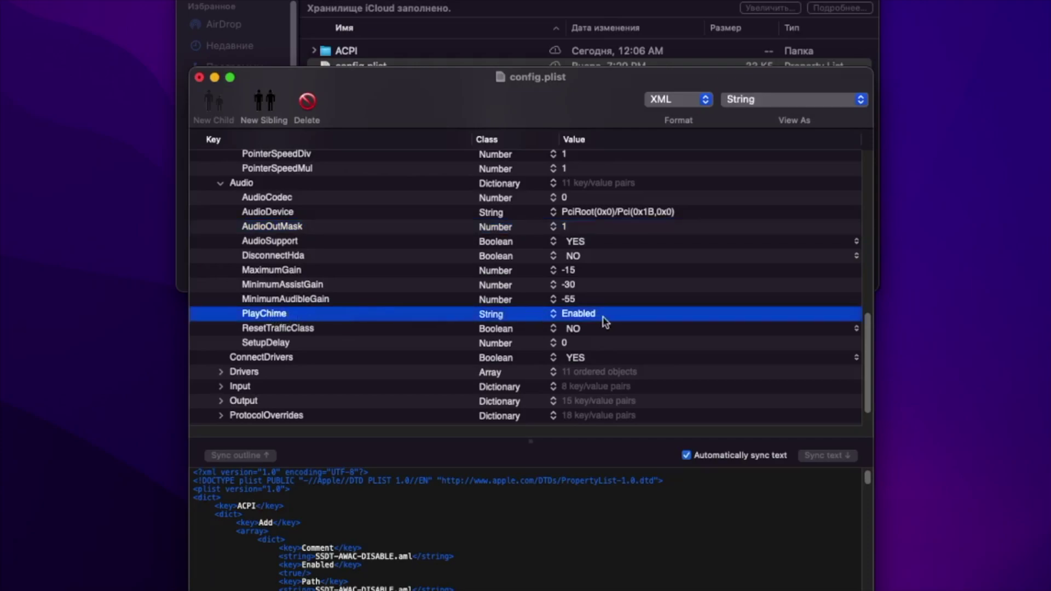
Inspect entries 10, 6, 2, 7 and 8 of UEFI > Drivers one after another, and collapse the Drivers list
scroll(220, 349, "down", 2)
left_click(220, 349)
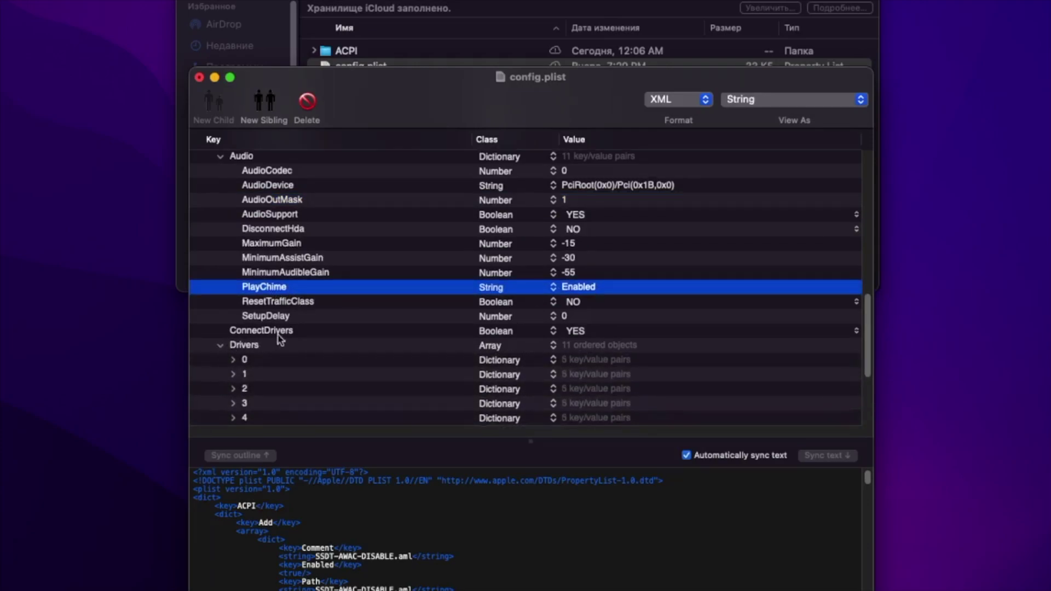
left_click(232, 344)
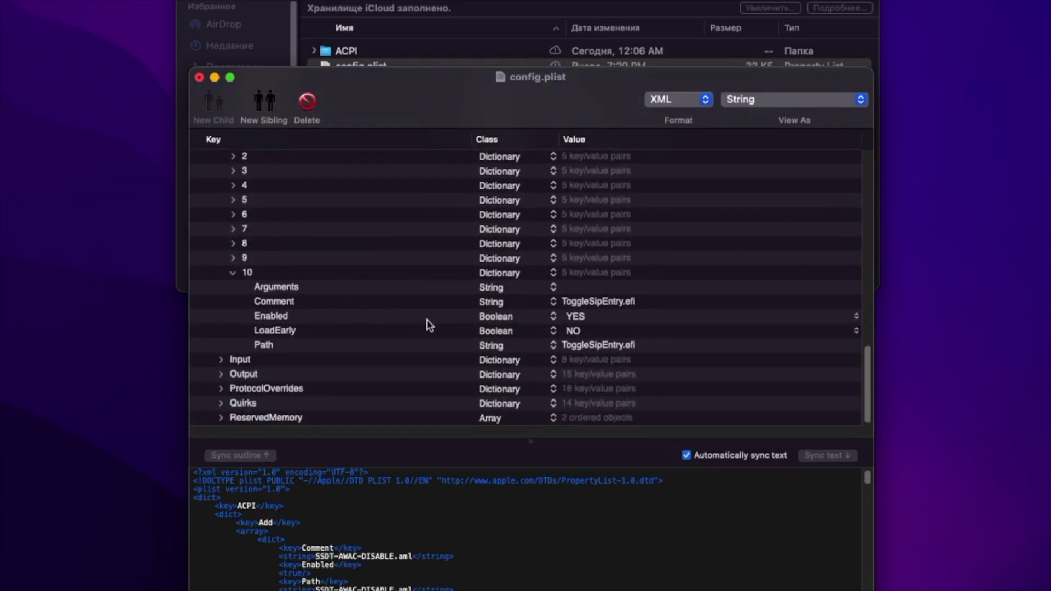
left_click(233, 272)
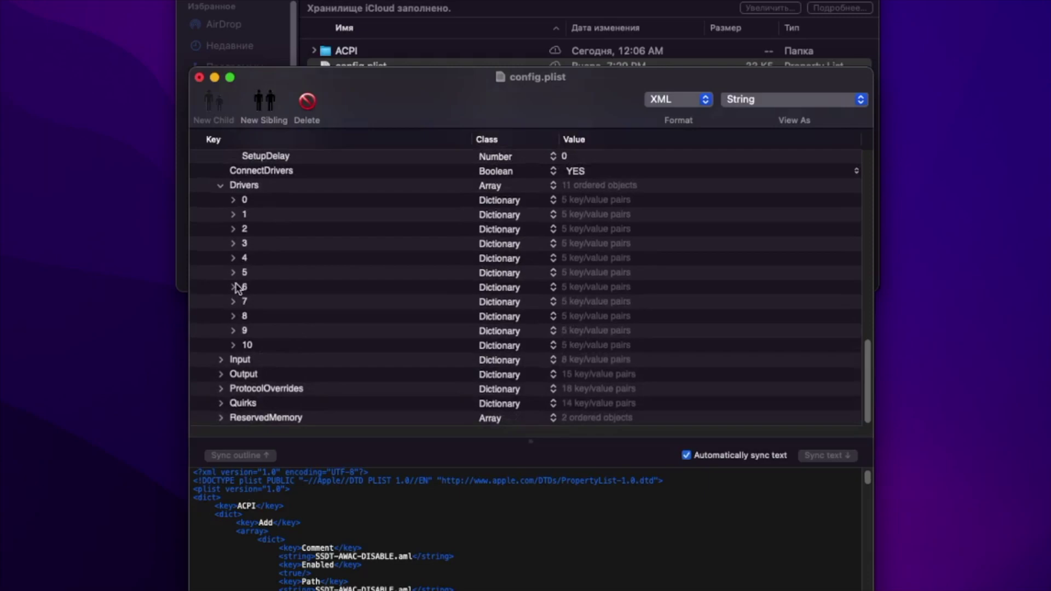
left_click(233, 287)
left_click(234, 287)
left_click(233, 229)
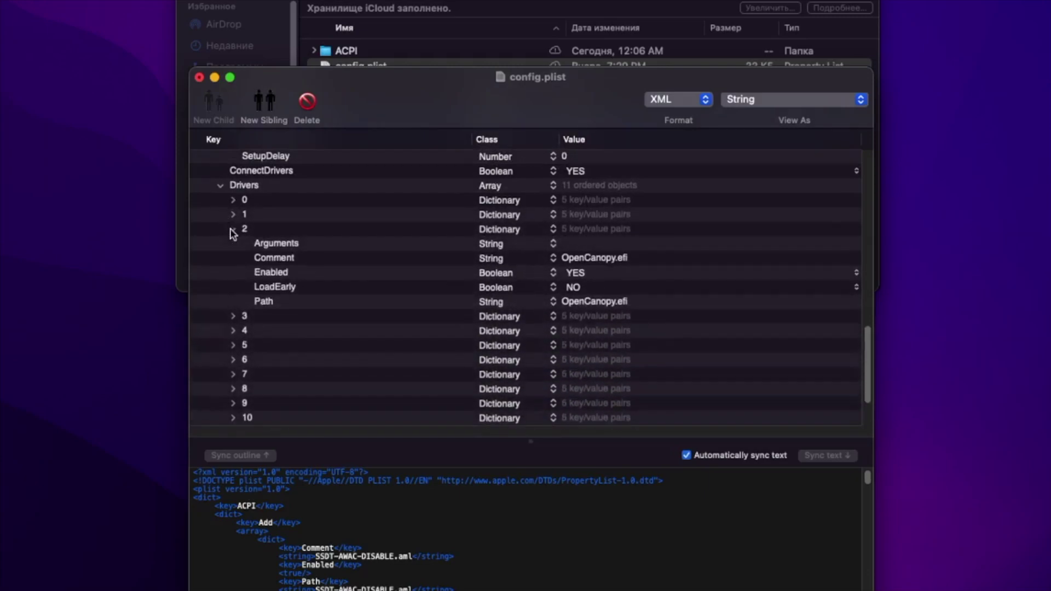
left_click(232, 229)
left_click(233, 287)
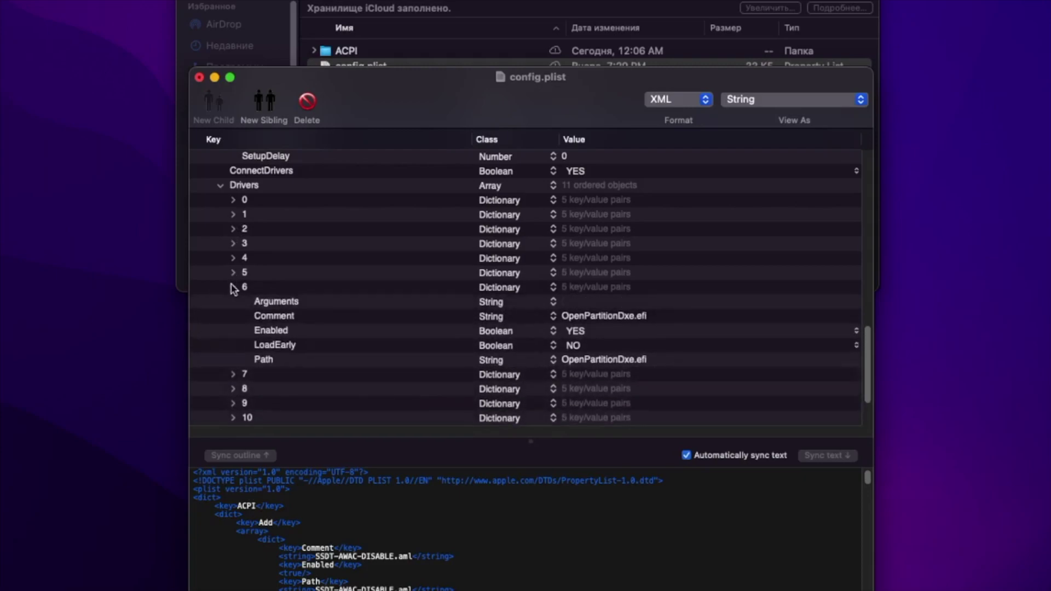
left_click(233, 287)
left_click(233, 302)
left_click(234, 302)
left_click(234, 316)
left_click(233, 316)
left_click(222, 187)
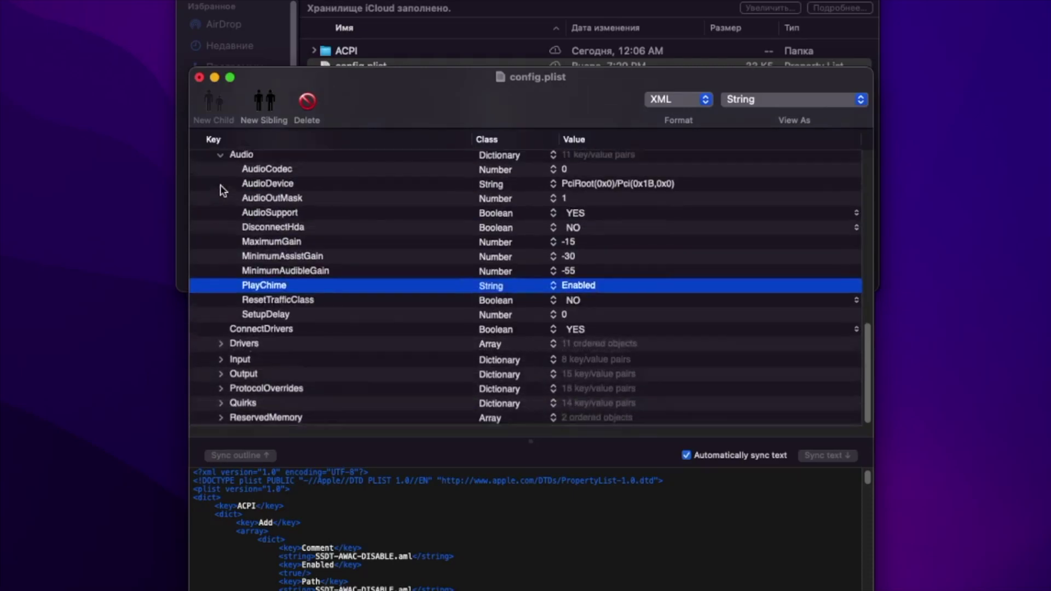
Expand UEFI > Quirks and review RequestBootVarRouting, ForgeUefiSupport, EnableVectorAcceleration, IgnoreInvalidFlexRatio and ReleaseUsbOwnership
left_click(222, 409)
scroll(274, 329, "up", 2)
scroll(290, 357, "down", 6)
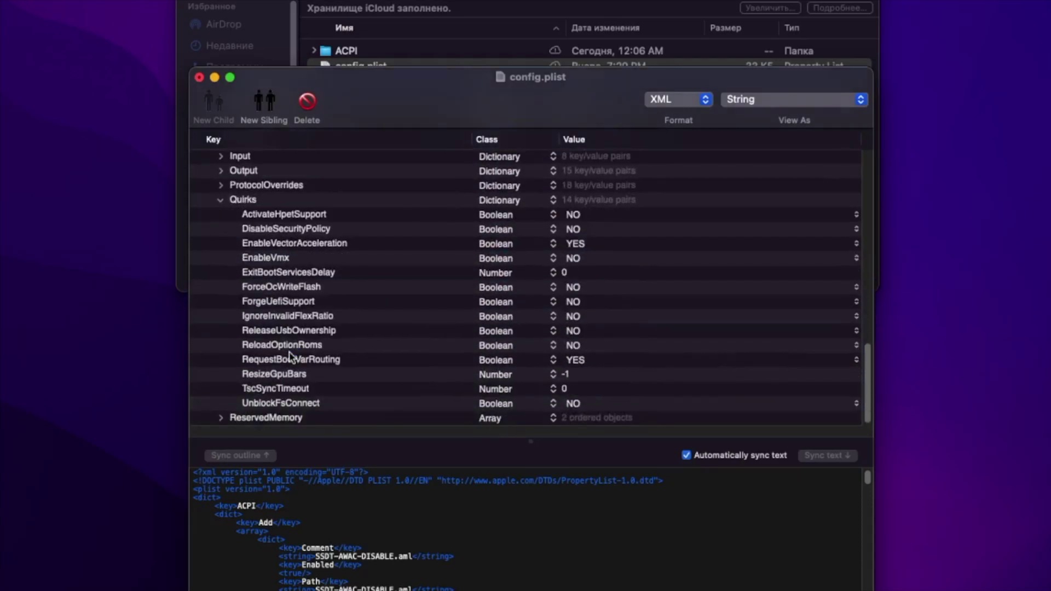
left_click(288, 361)
left_click(303, 302)
left_click(311, 244)
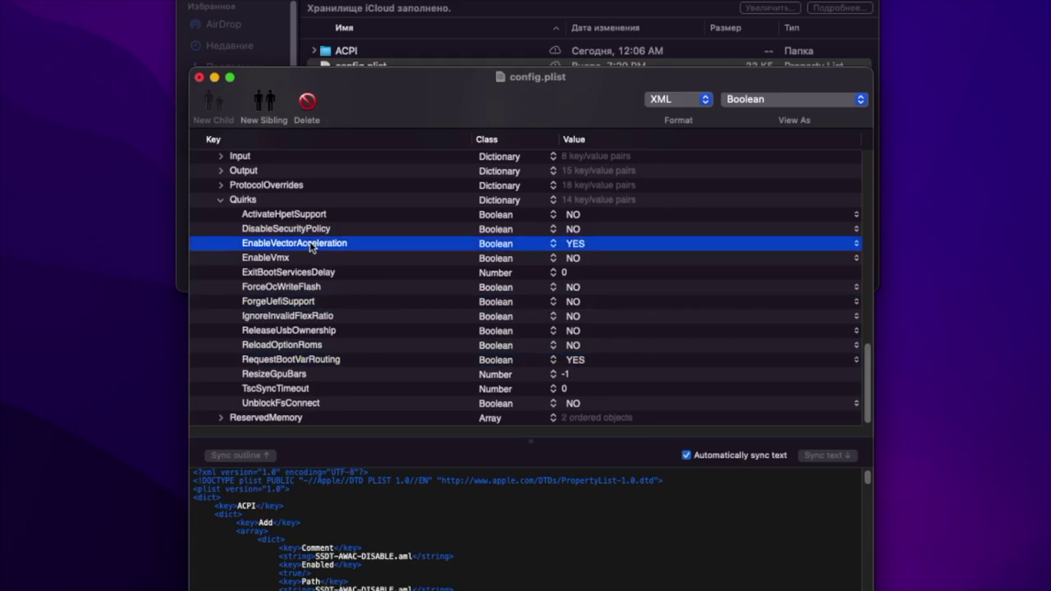
left_click(313, 317)
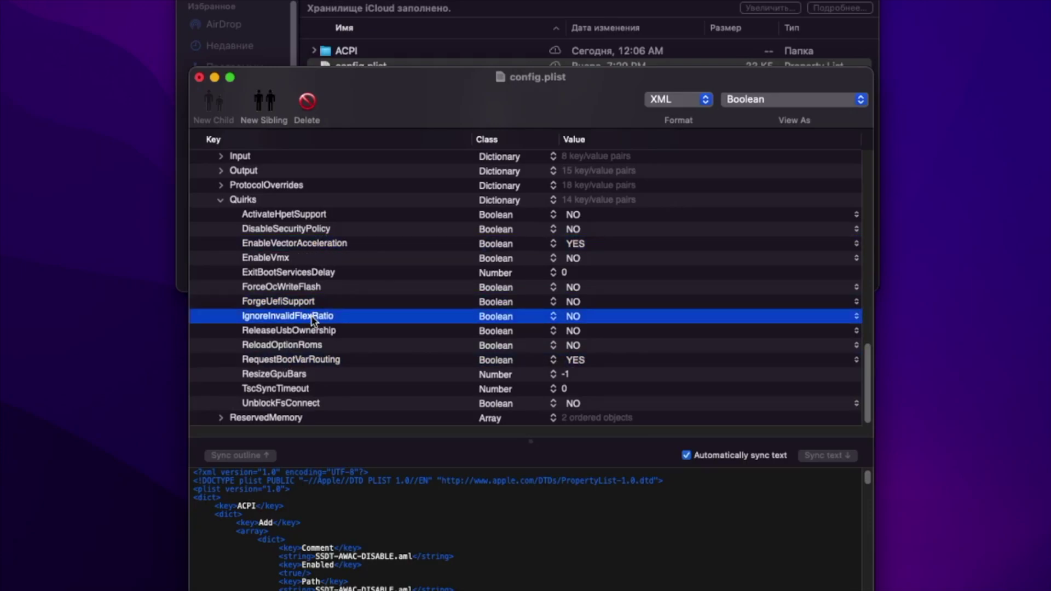
left_click(329, 331)
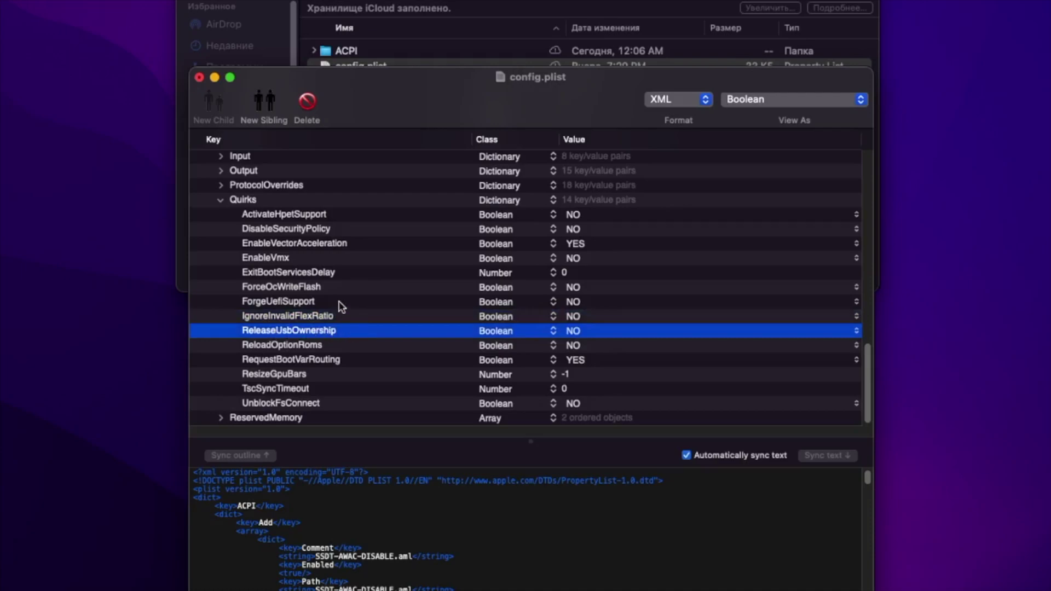
Close config.plist without saving the changes
scroll(274, 208, "up", 15)
left_click(200, 78)
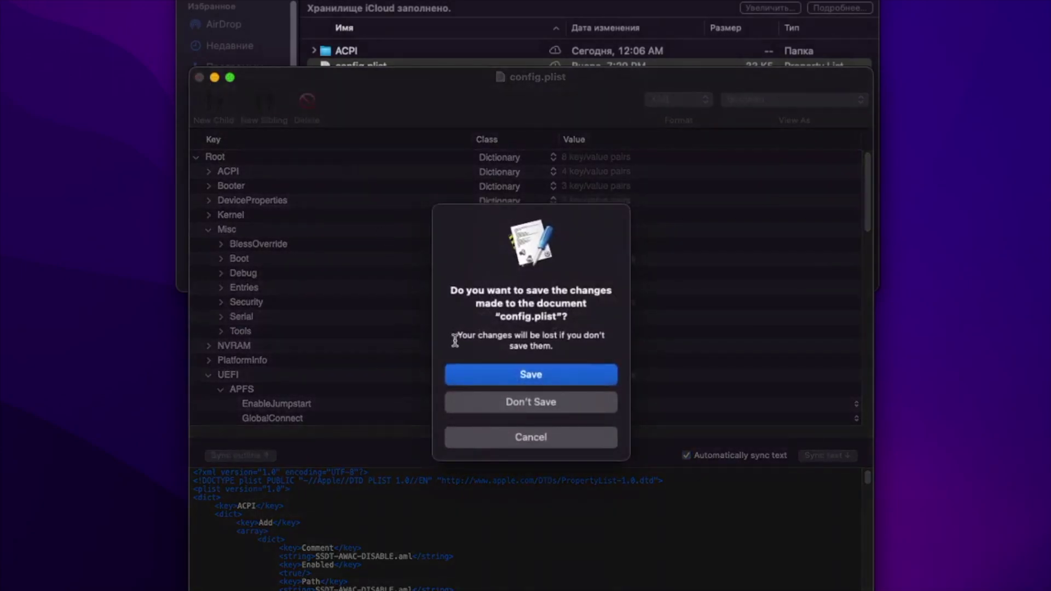
left_click(531, 399)
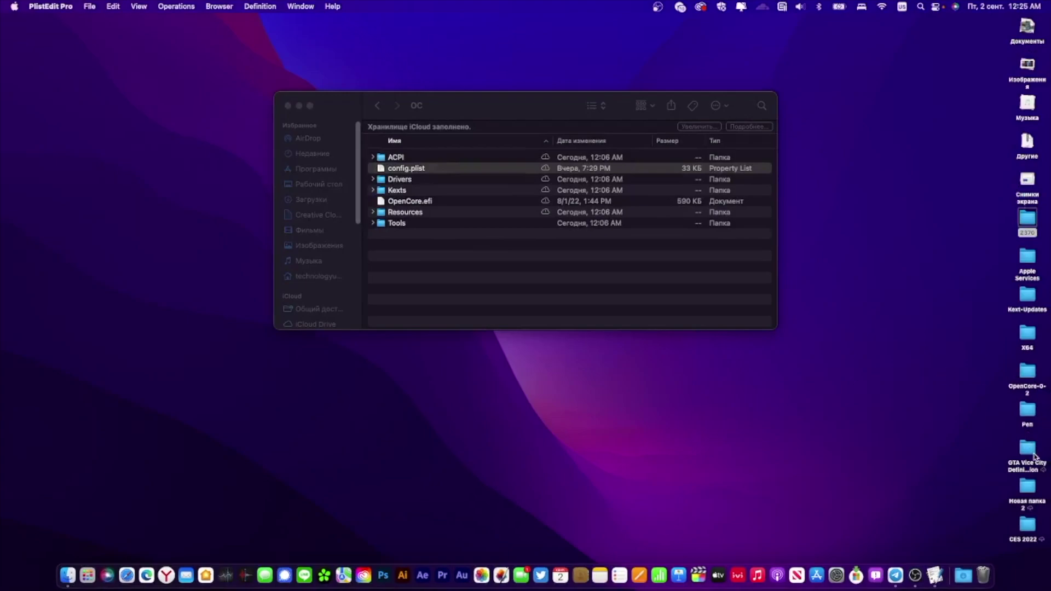
Open the Utilities > ocvalidate folder inside the OpenCore-0-2 folder on the desktop
double_click(1023, 375)
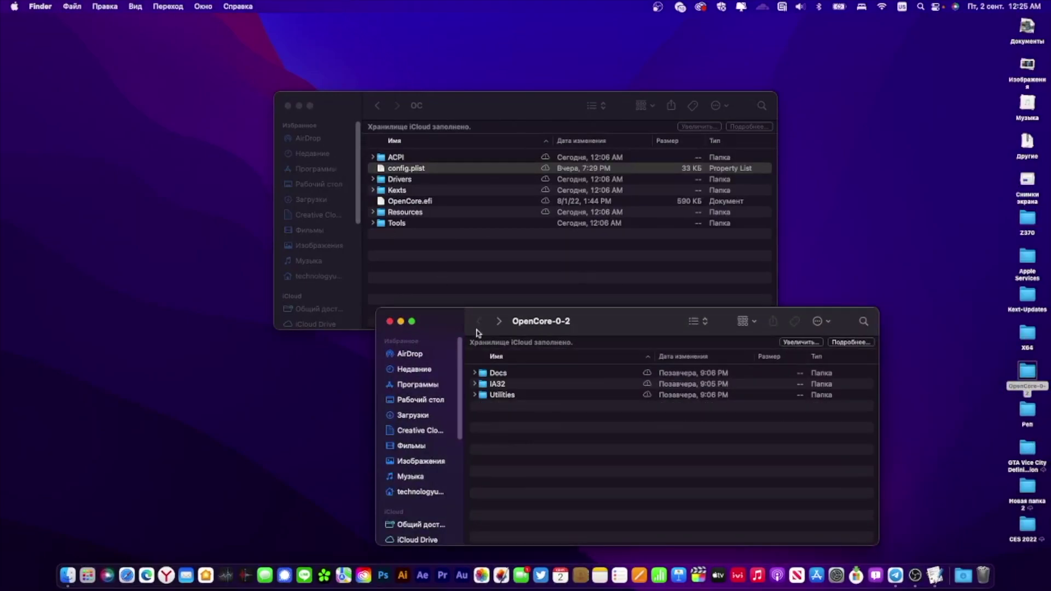
double_click(491, 395)
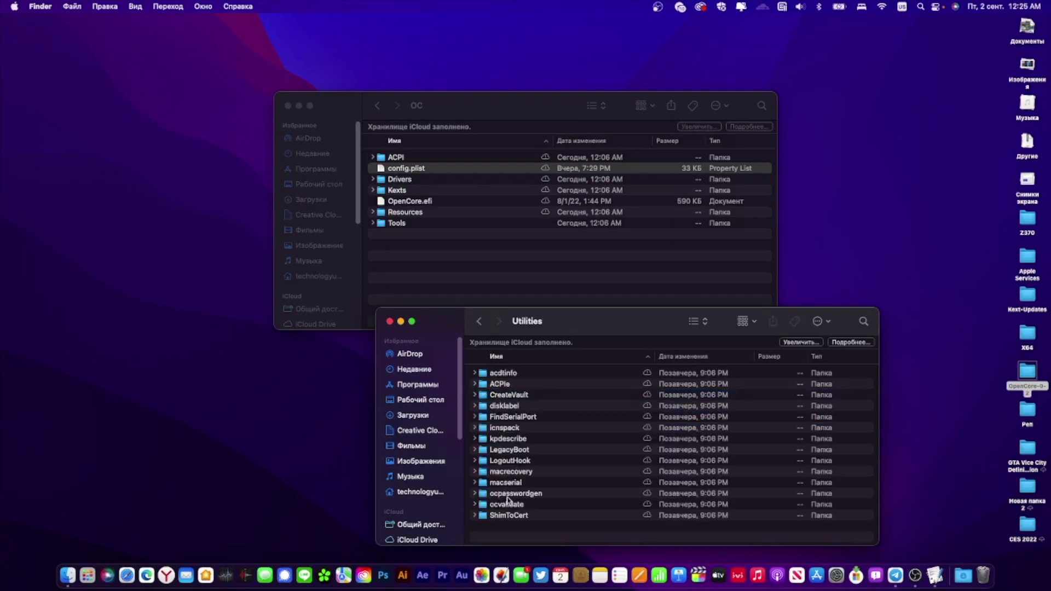
double_click(507, 504)
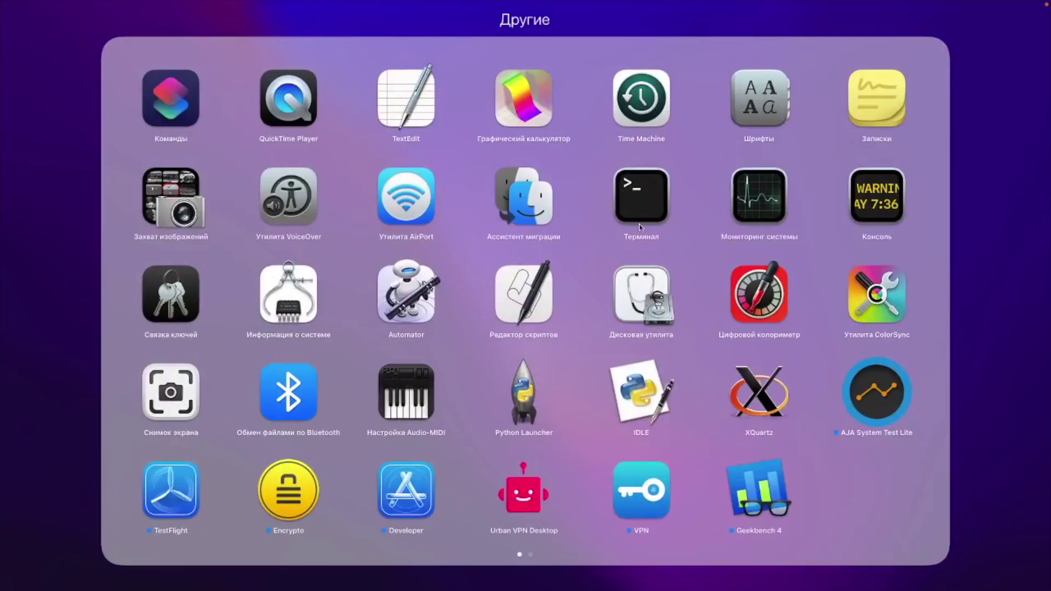
Run the ocvalidate executable on the Z370 EFI/OC/config.plist in Terminal, widen the window to read the output, and close it
left_click(639, 197)
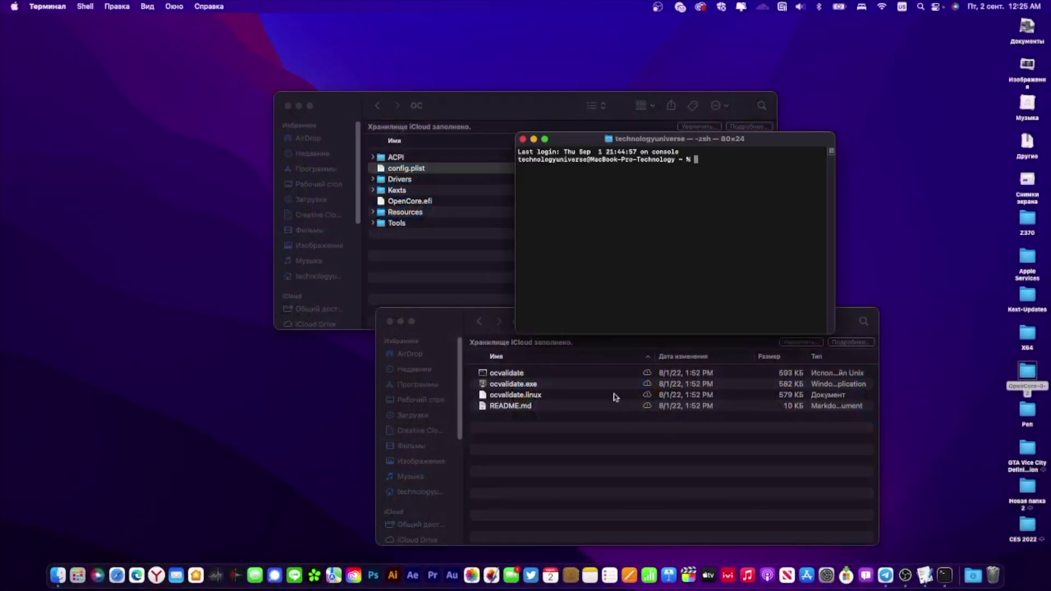
left_click_drag(507, 373, 616, 285)
left_click_drag(400, 170, 635, 238)
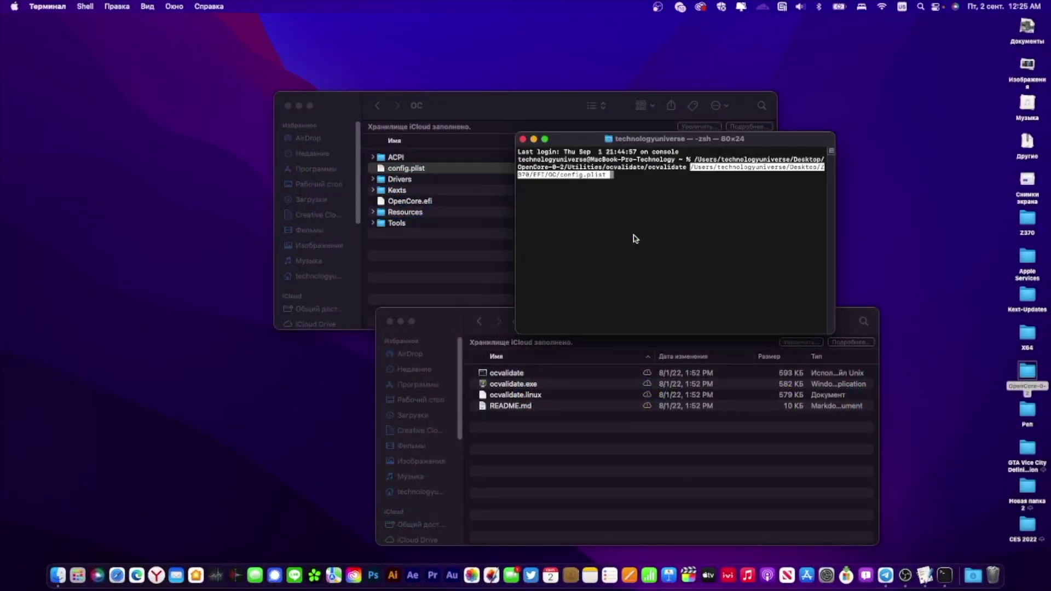
key("Return")
left_click_drag(835, 208, 989, 207)
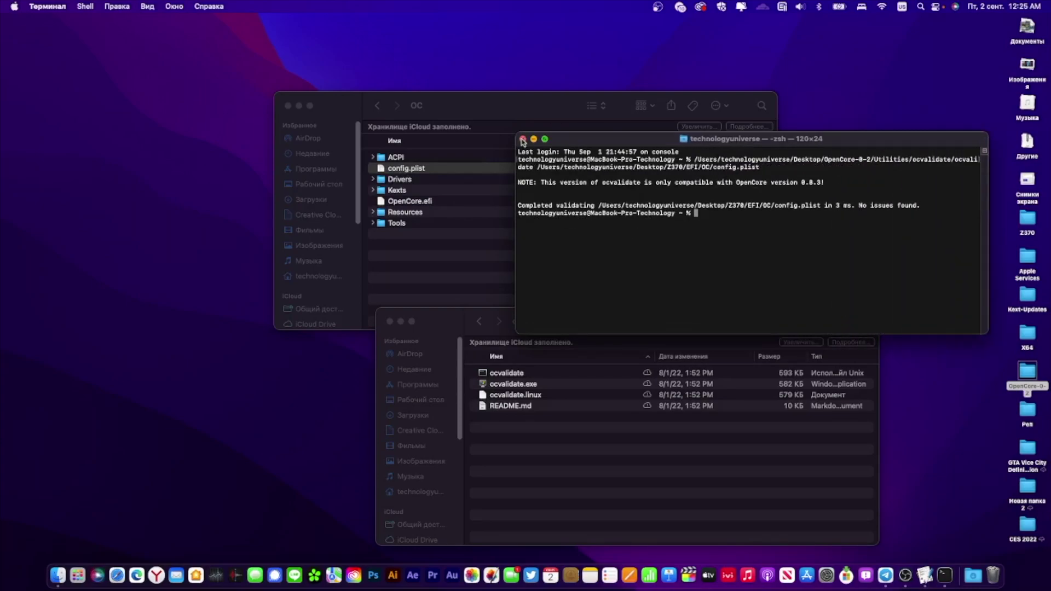
left_click(523, 140)
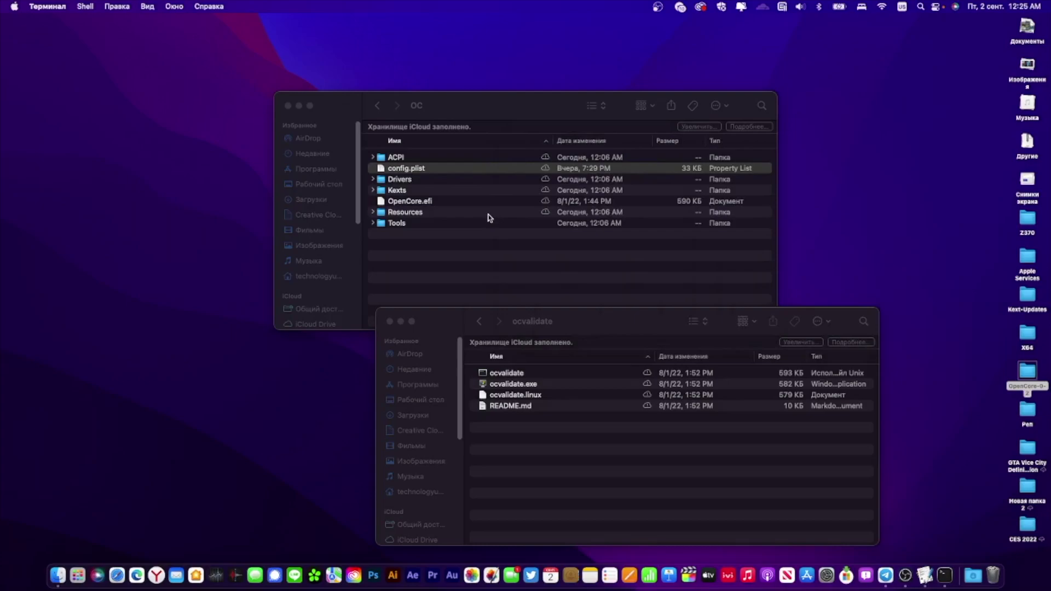